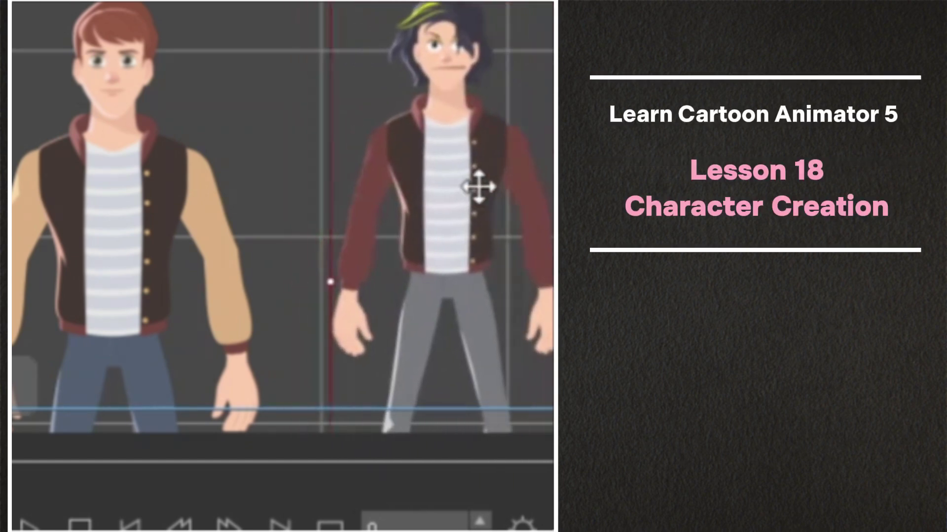
Show the Actor templates in Pack view, listing the Joshua characters
left_click(469, 188)
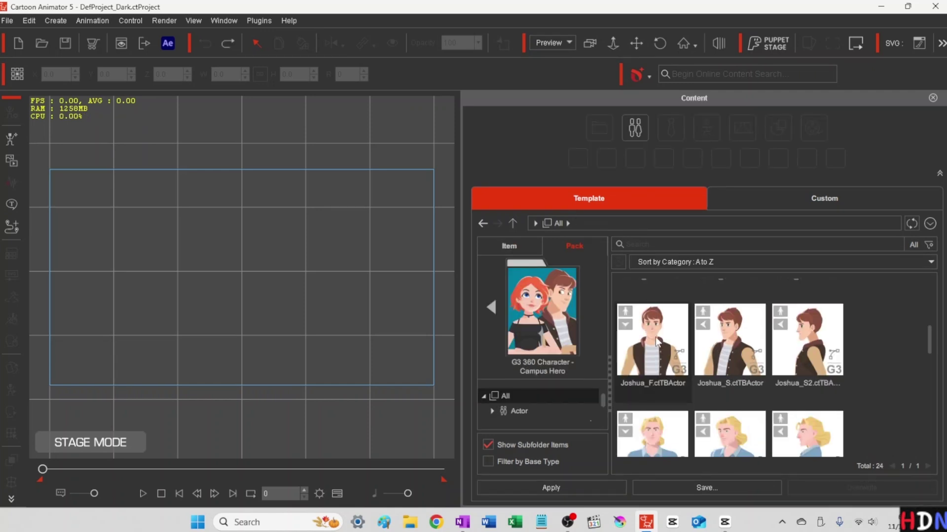
Load Joshua_F onto the stage and bring him forward to Z 768
left_click(657, 342)
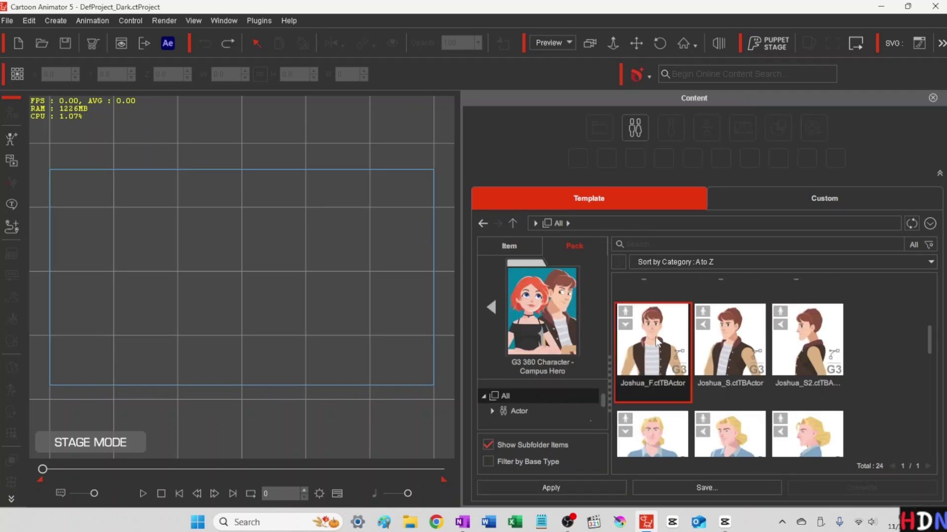
double_click(657, 342)
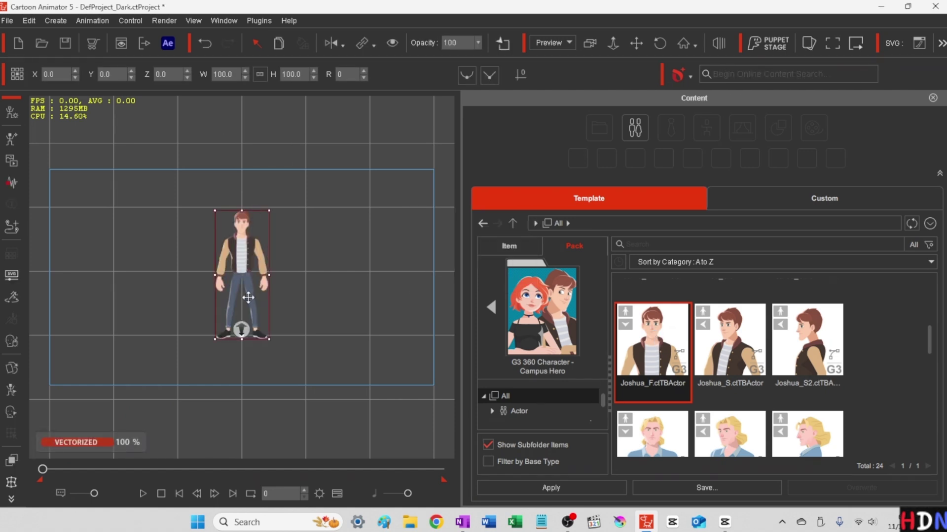
left_click_drag(242, 329, 225, 485)
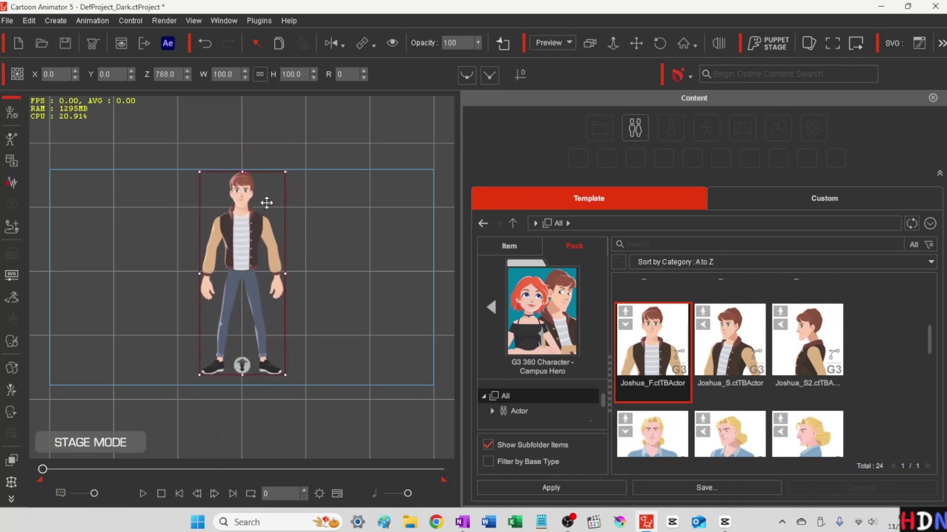
mouse_move(246, 257)
left_mouse_down()
mouse_move(246, 265)
mouse_move(245, 258)
left_mouse_up()
left_click(509, 246)
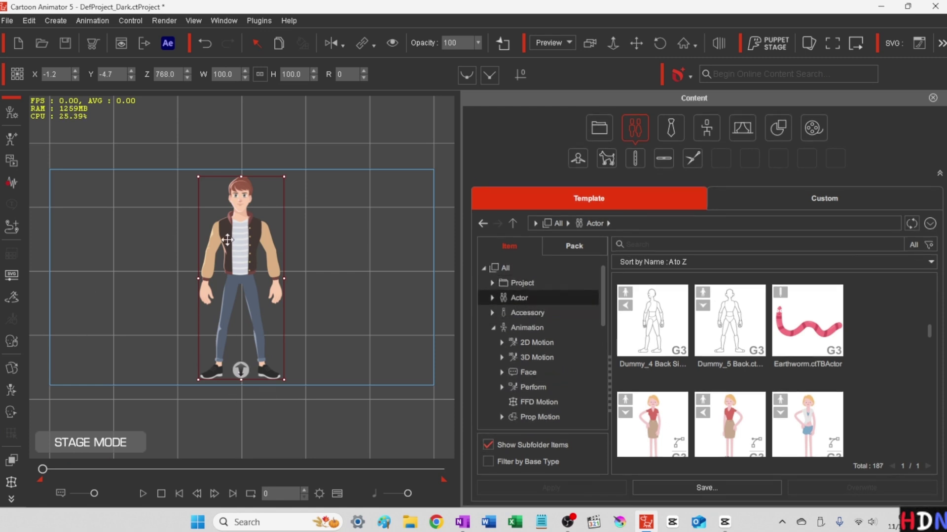
Enter Composer Mode on Joshua and turn off Show Bone
left_click(11, 114)
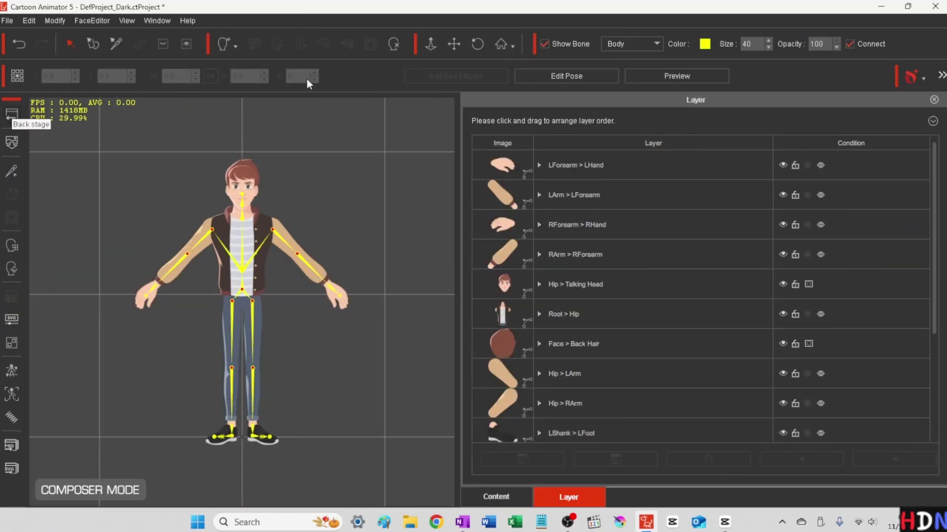
left_click(544, 43)
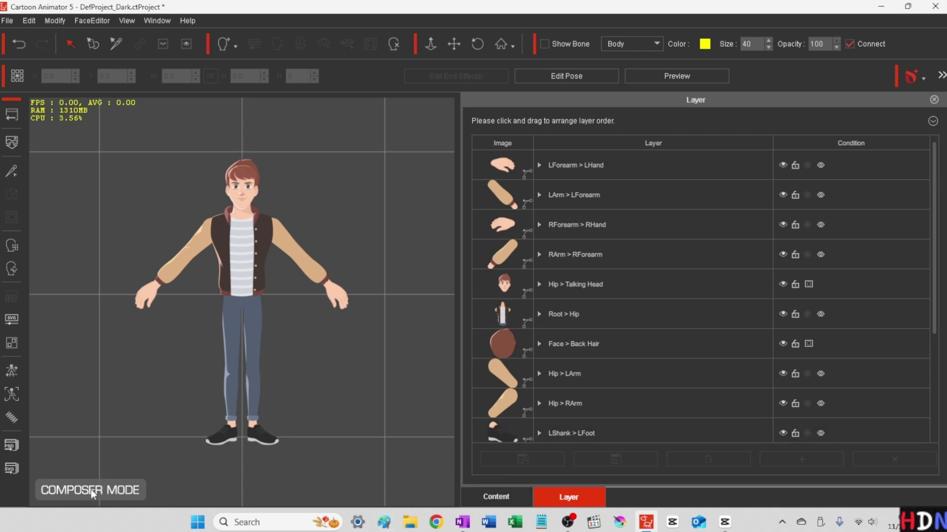
Swap in the Johnny head from Head > 1_G3 360 and shrink it slightly
left_click(497, 499)
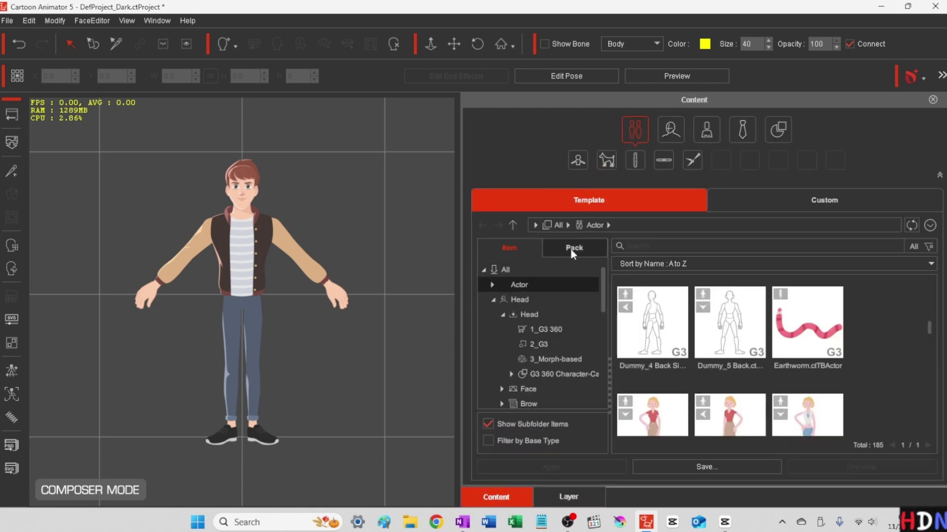
left_click(543, 330)
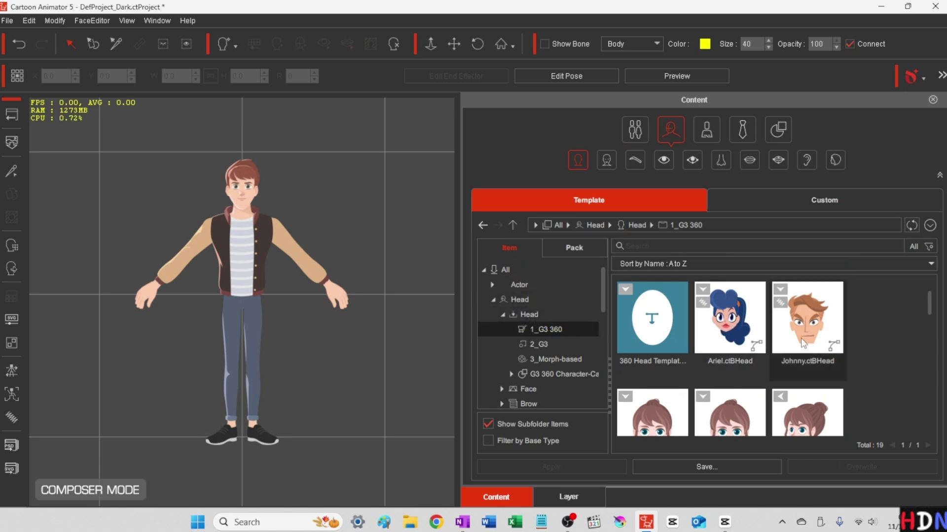
double_click(803, 321)
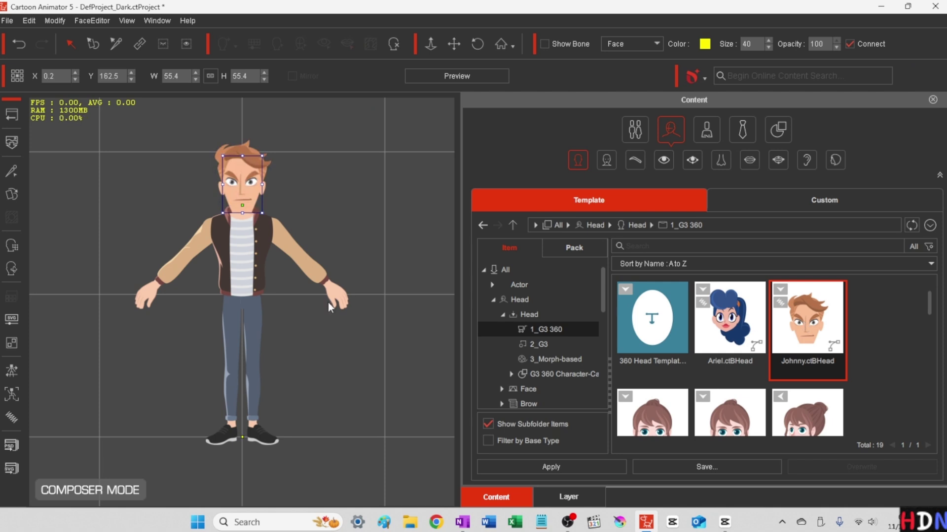
left_click_drag(223, 156, 226, 166)
left_click(373, 214)
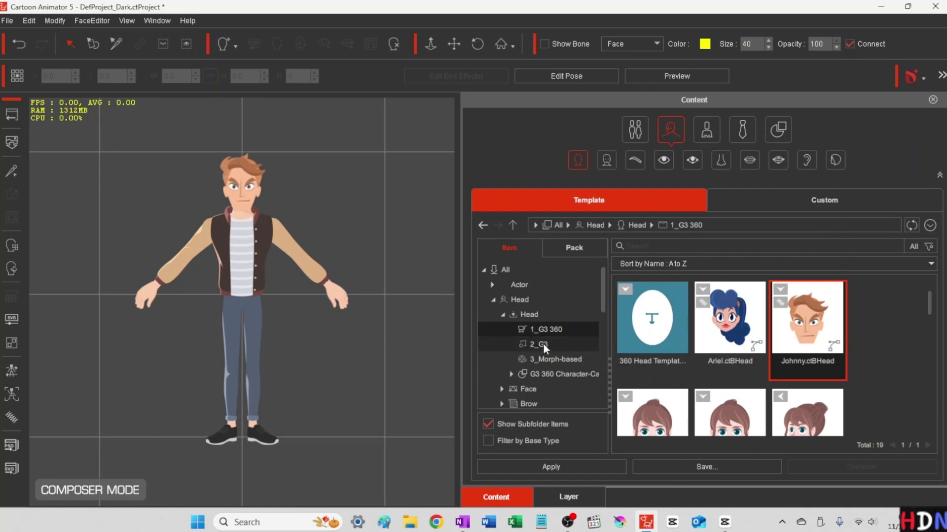
Undo the Johnny head, then try the Martha_360 head enlarged to fit
left_click(18, 43)
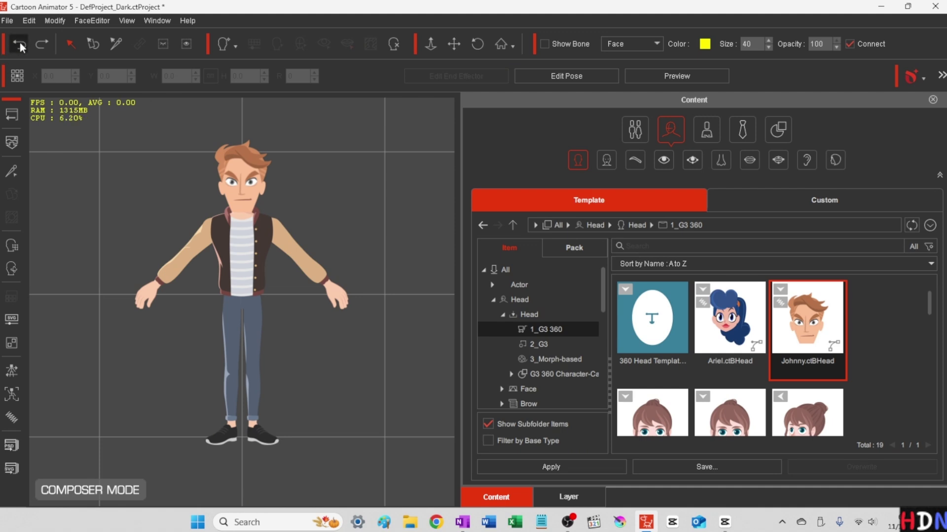
left_click(20, 43)
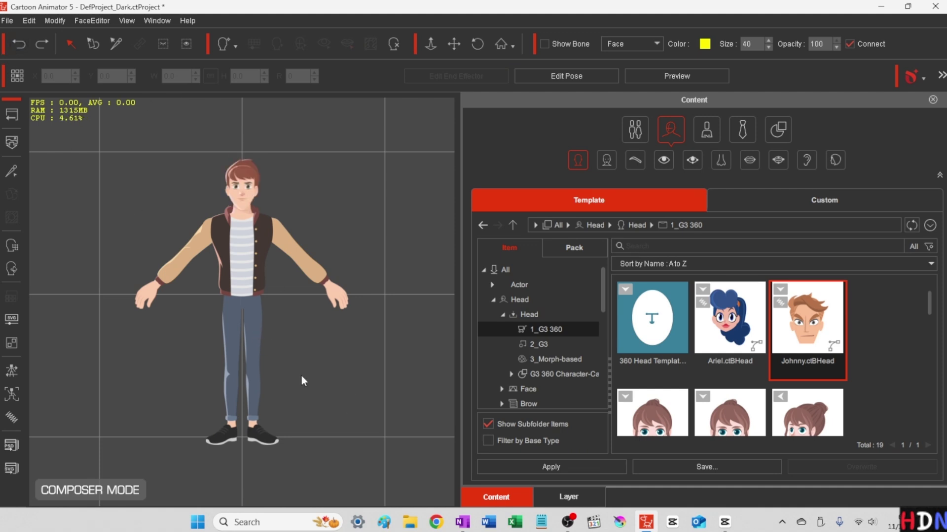
scroll(736, 375, "down", 1)
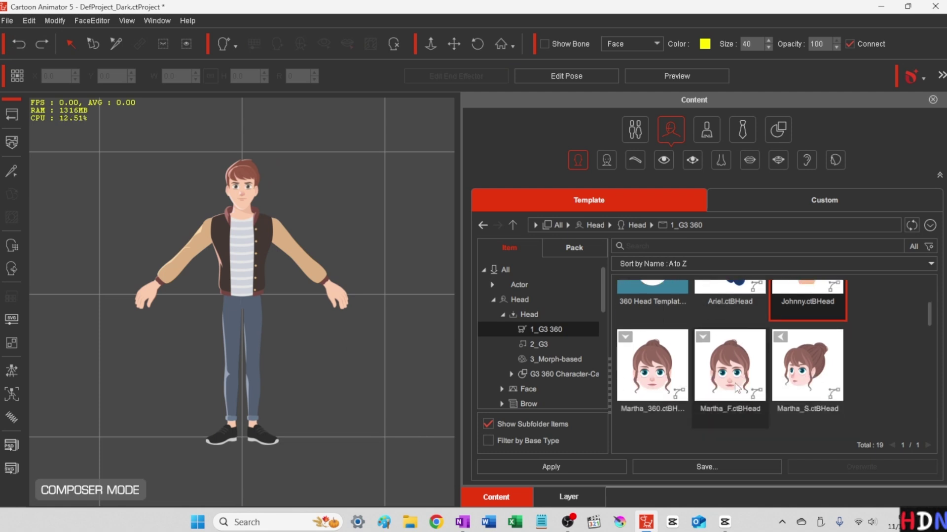
double_click(656, 374)
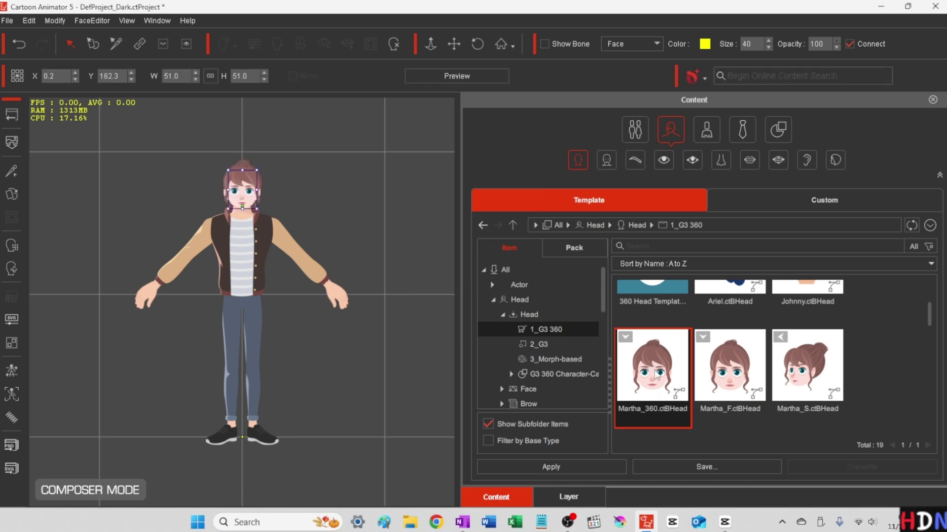
left_click_drag(228, 170, 222, 164)
left_click(223, 164)
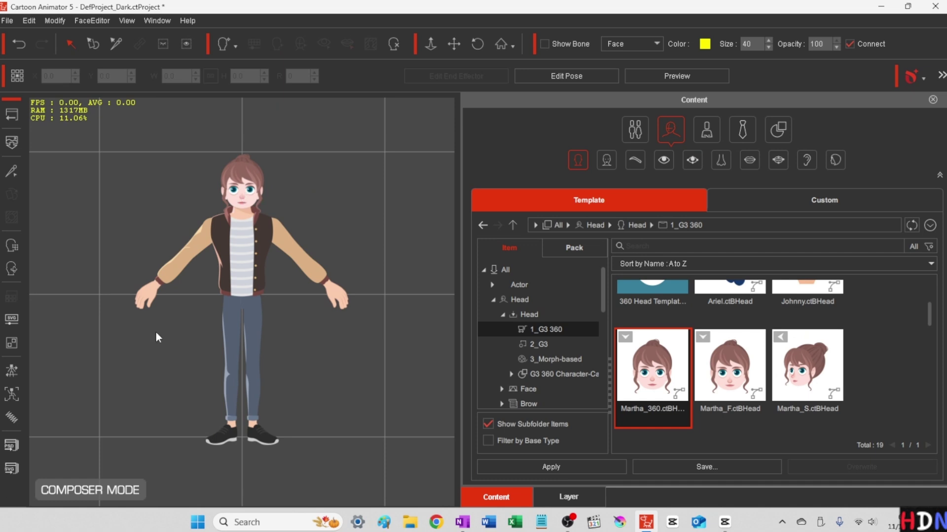
Undo the Martha_360 head and its enlargement, restoring the original head
left_click(18, 44)
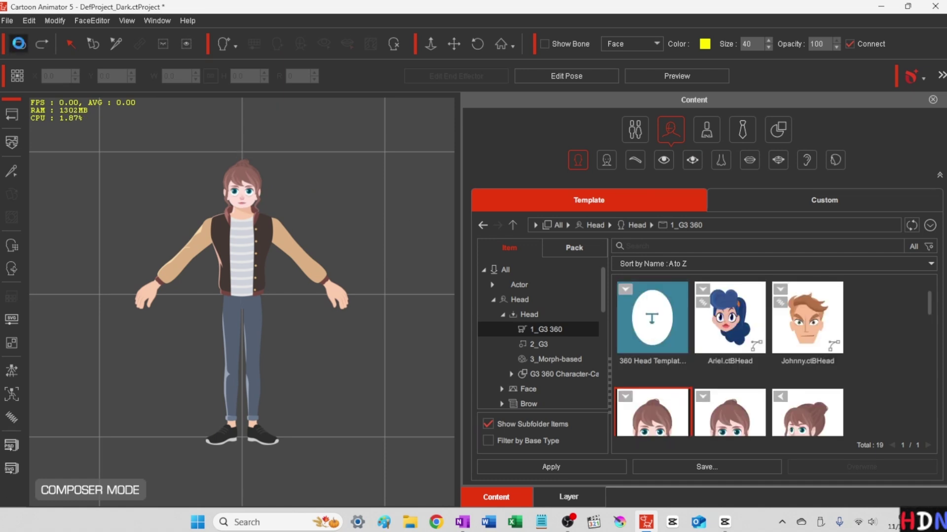
left_click(19, 43)
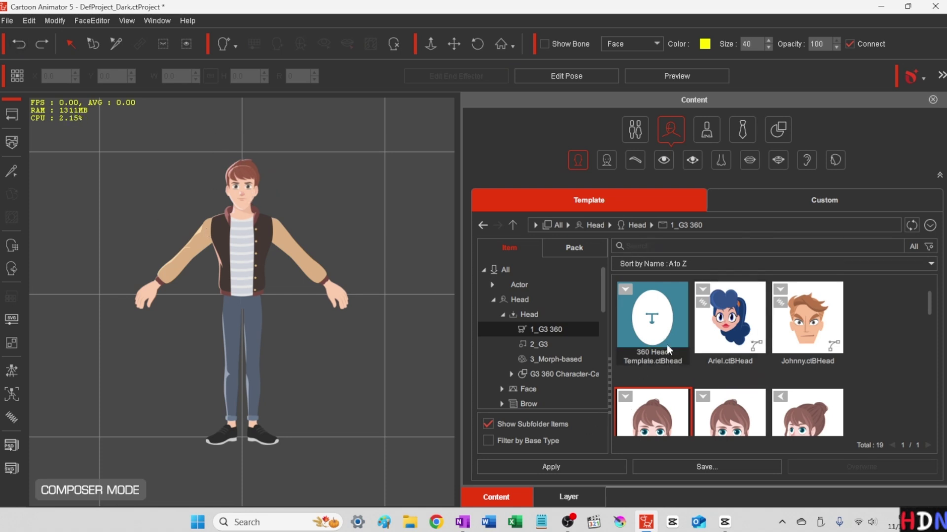
scroll(734, 330, "down", 3)
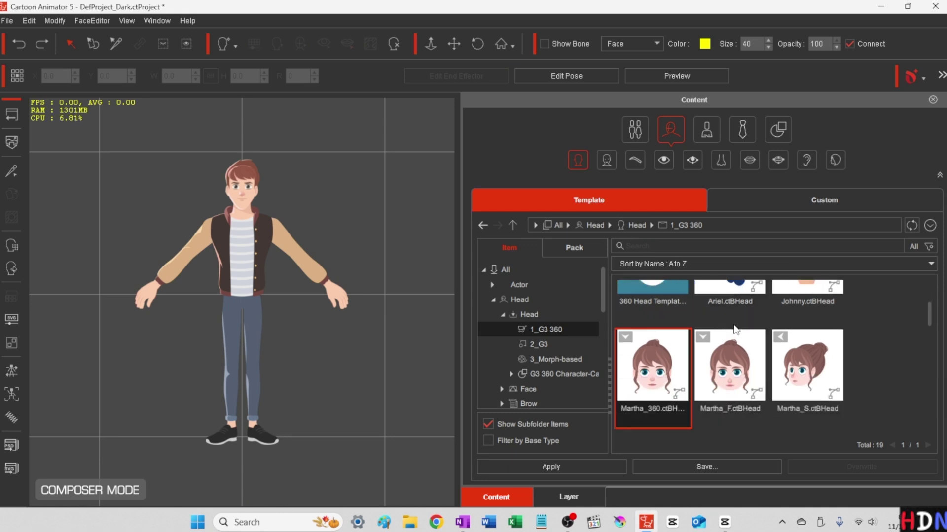
scroll(734, 328, "down", 2)
scroll(730, 329, "up", 1)
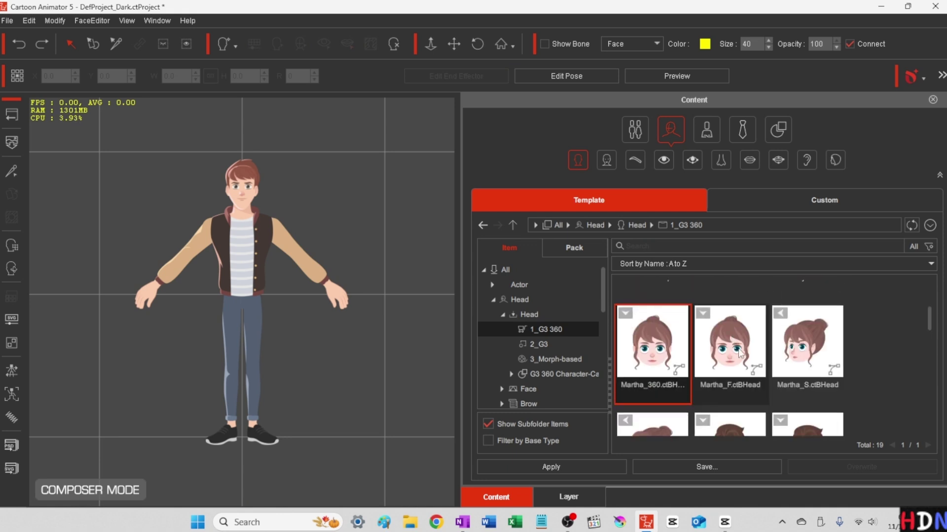
scroll(739, 351, "up", 2)
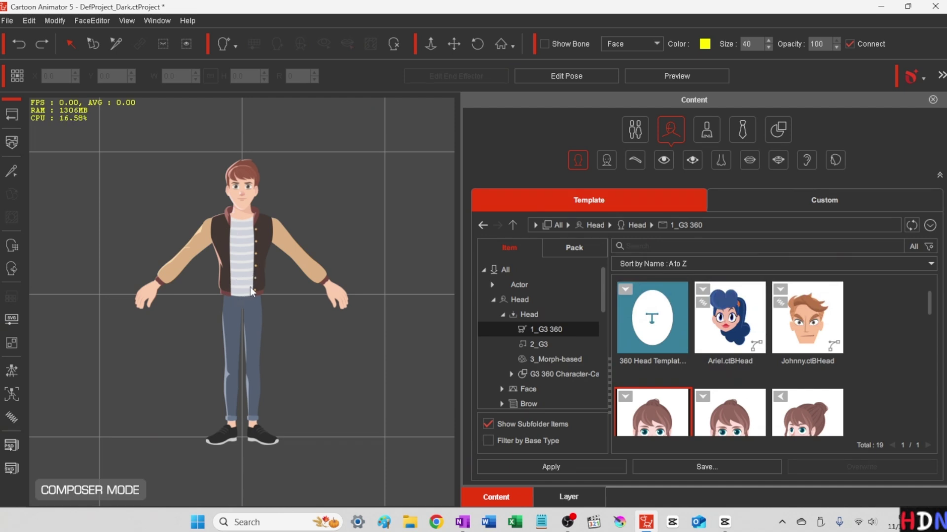
scroll(746, 377, "down", 1)
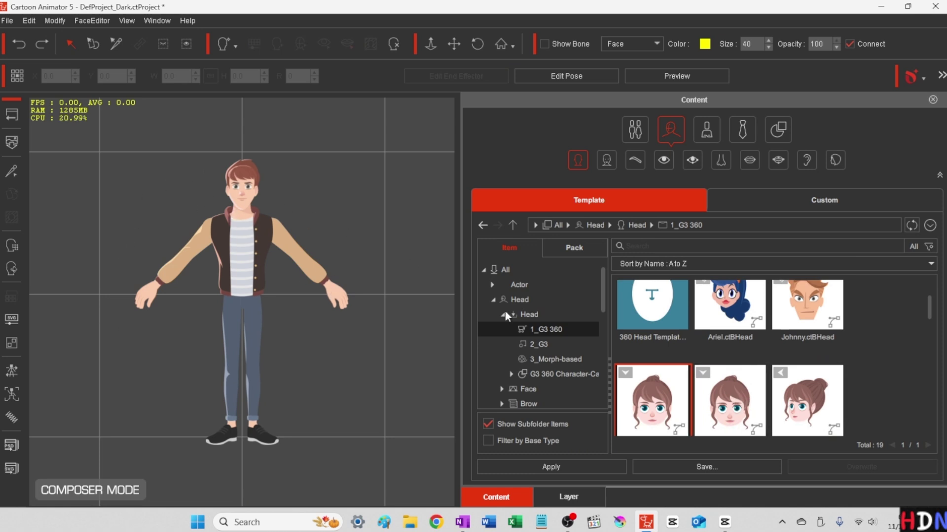
scroll(690, 382, "up", 1)
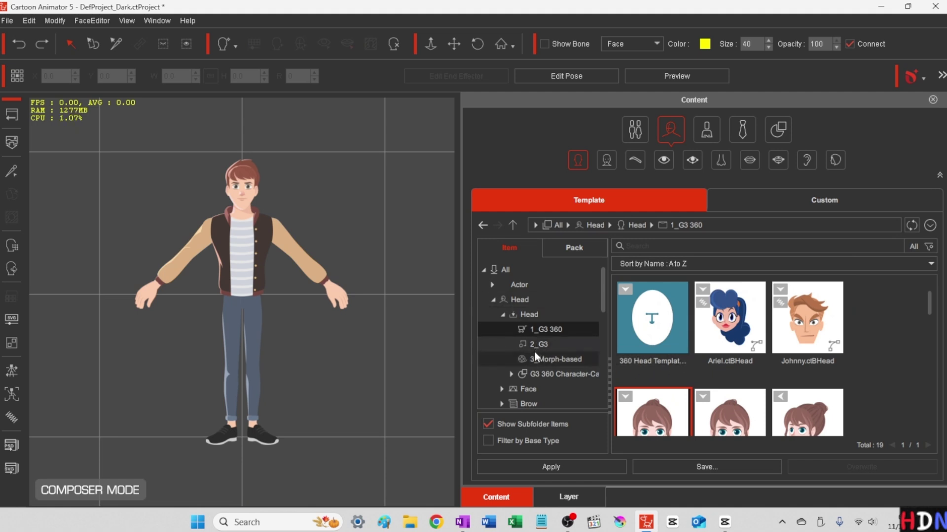
Apply the Red_F face shape from the Face templates
left_click(522, 390)
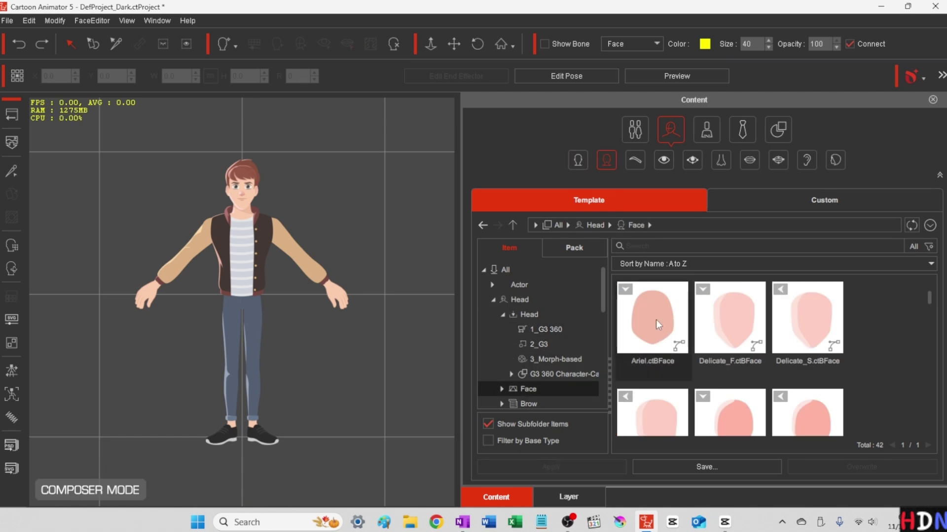
scroll(723, 314, "down", 1)
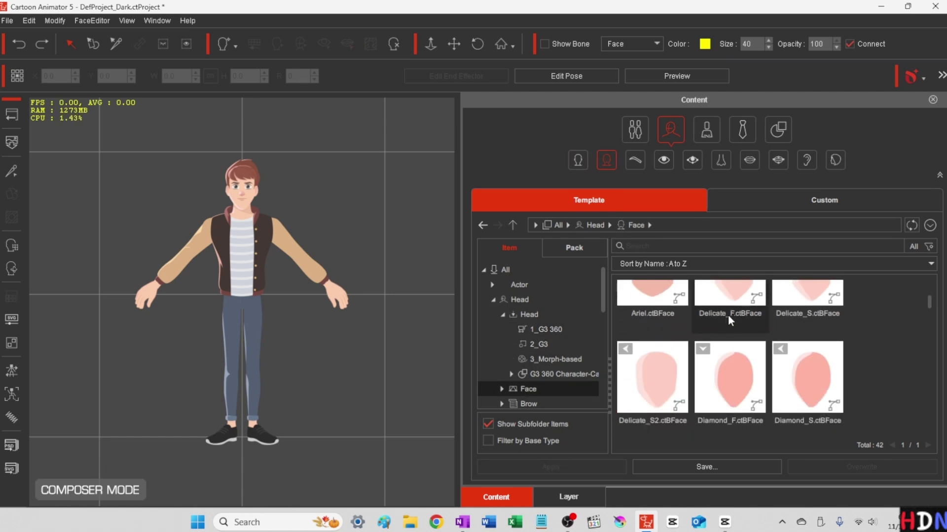
scroll(729, 315, "down", 3)
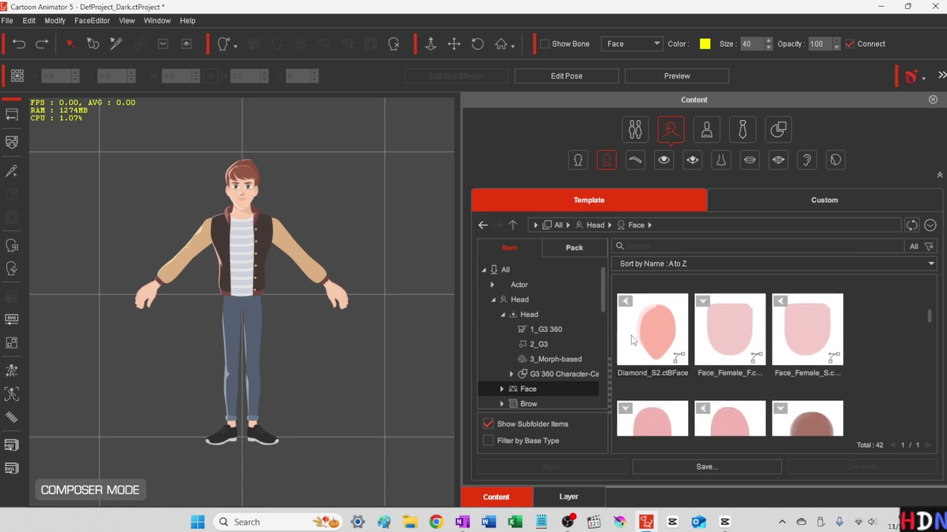
scroll(656, 332, "down", 2)
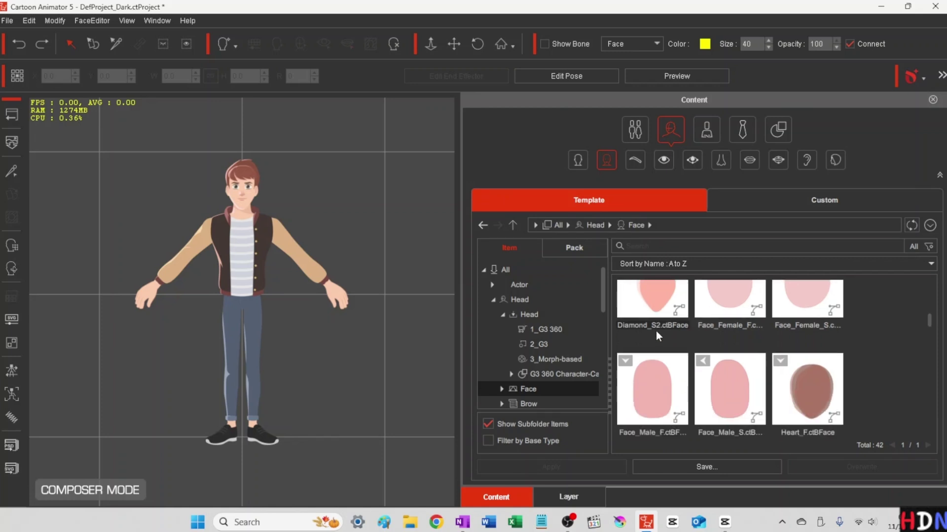
scroll(668, 394, "down", 3)
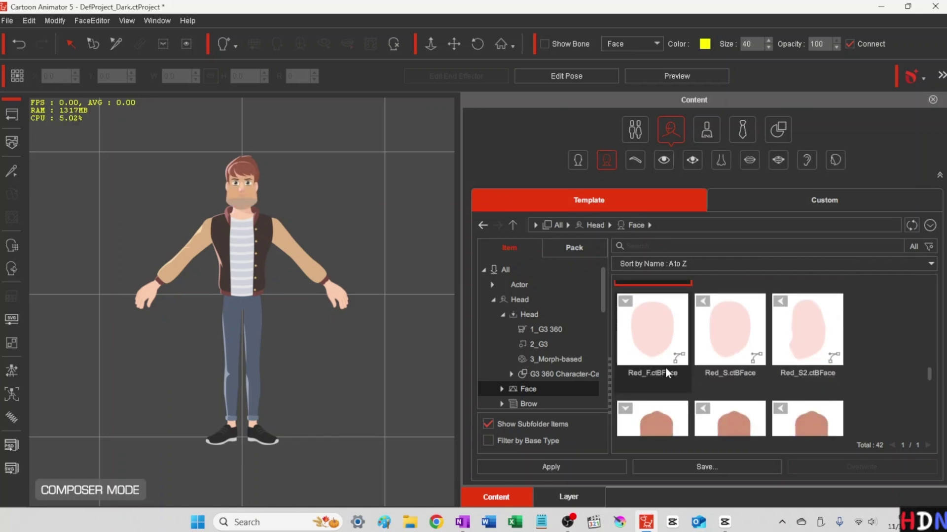
double_click(675, 336)
scroll(690, 355, "down", 1)
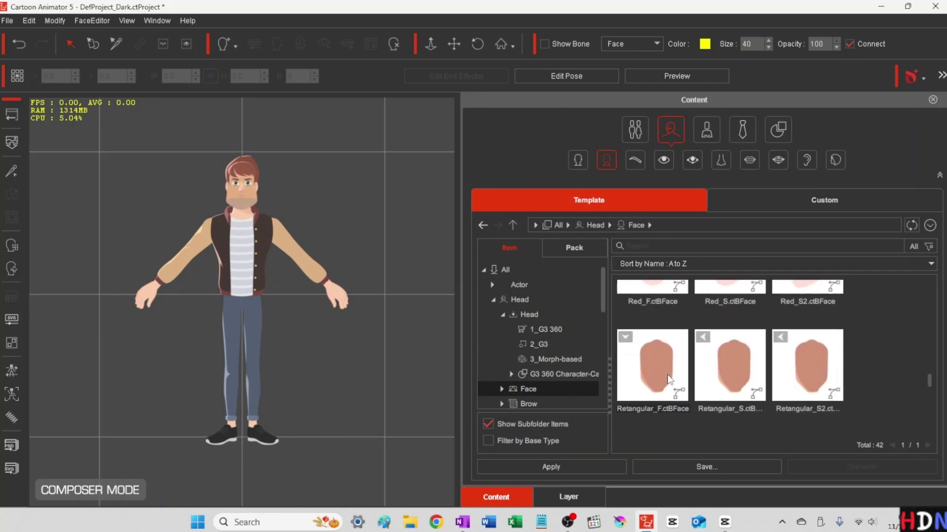
scroll(661, 335, "up", 2)
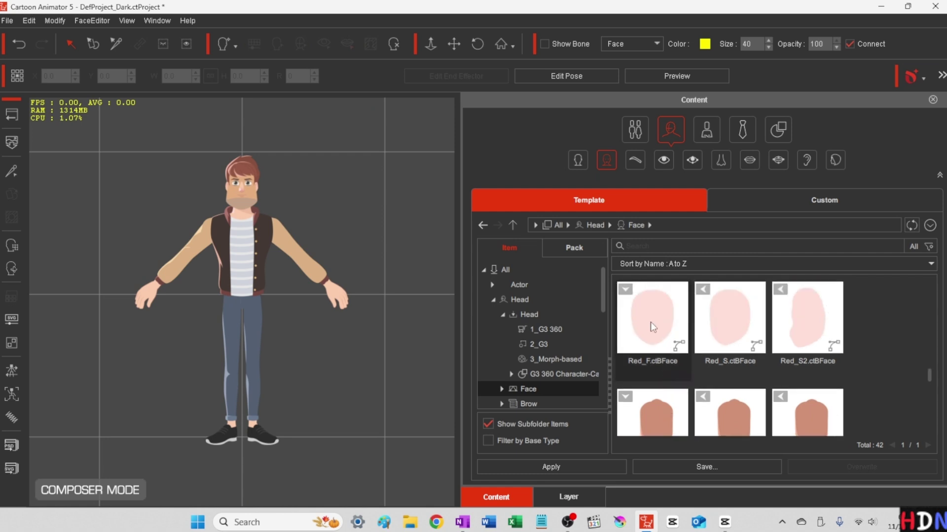
double_click(650, 322)
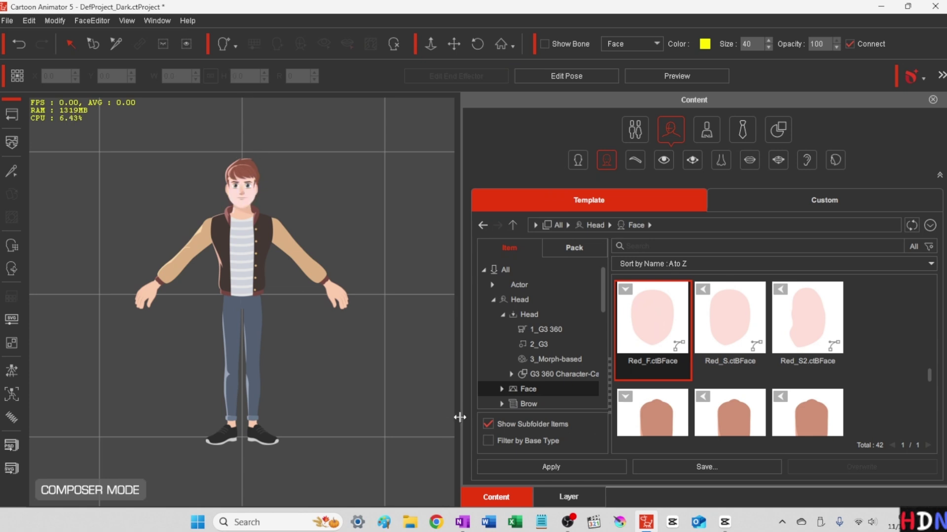
Replace the Red_F face with the Delicate_F face
scroll(656, 345, "down", 1)
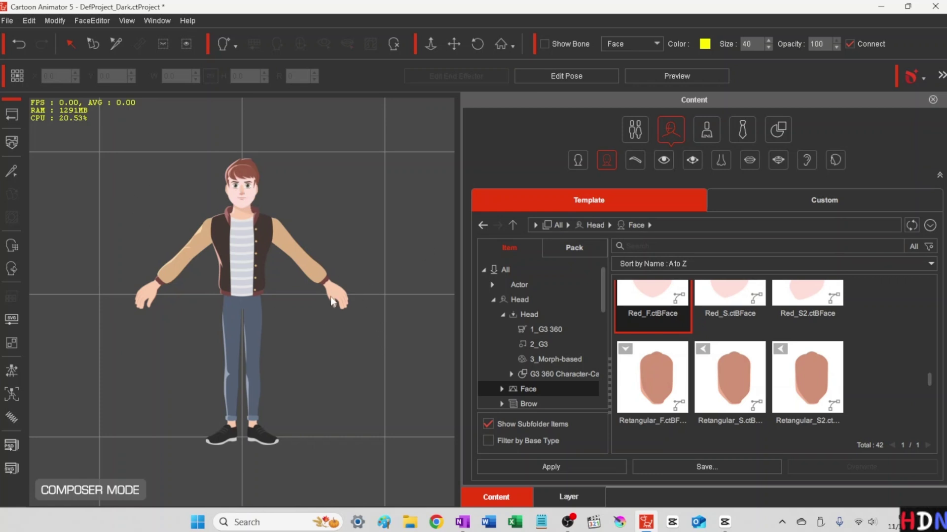
scroll(672, 339, "up", 5)
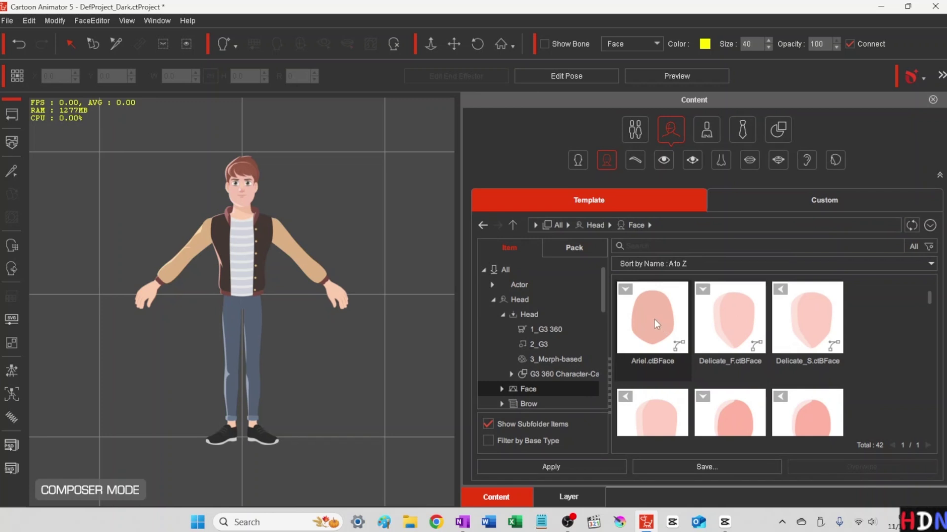
double_click(736, 319)
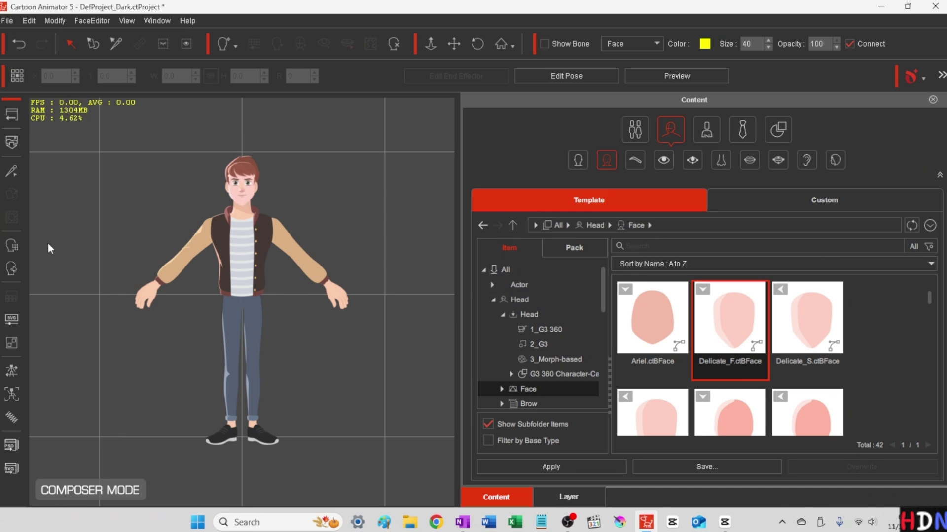
scroll(537, 350, "down", 1)
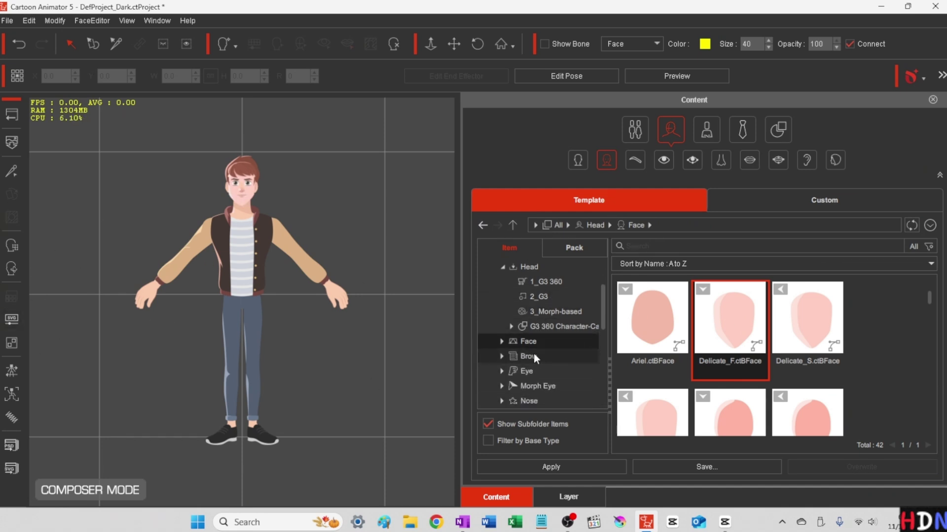
Apply Angled_F.ctBBrow from the Brow templates to the character
left_click(533, 356)
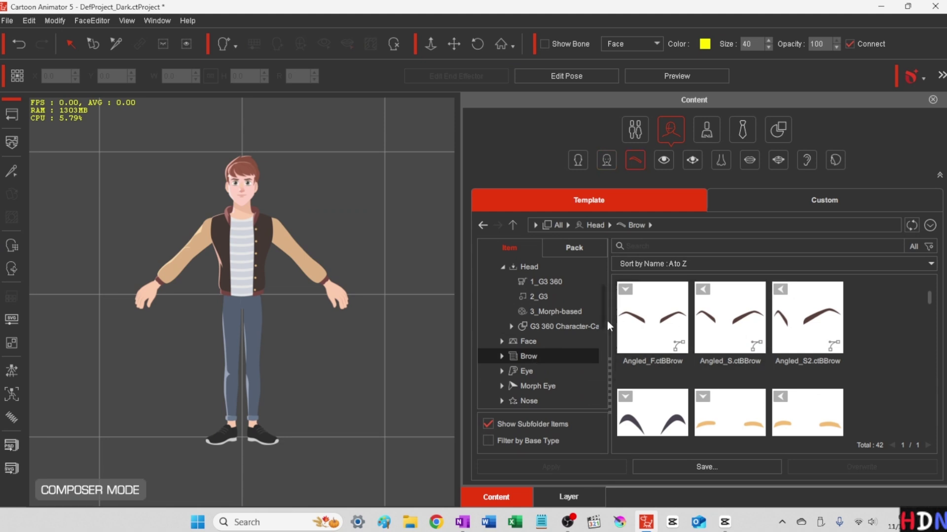
double_click(652, 323)
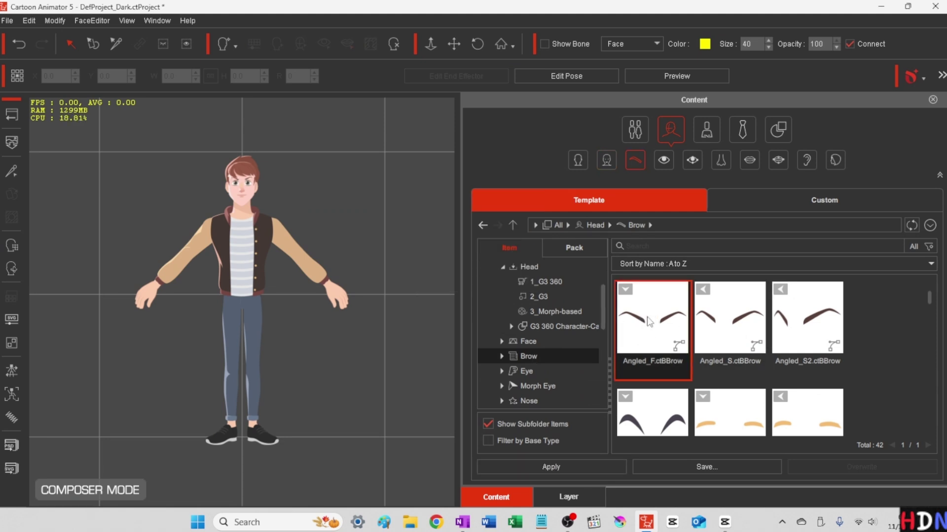
scroll(540, 359, "down", 1)
scroll(540, 359, "down", 1)
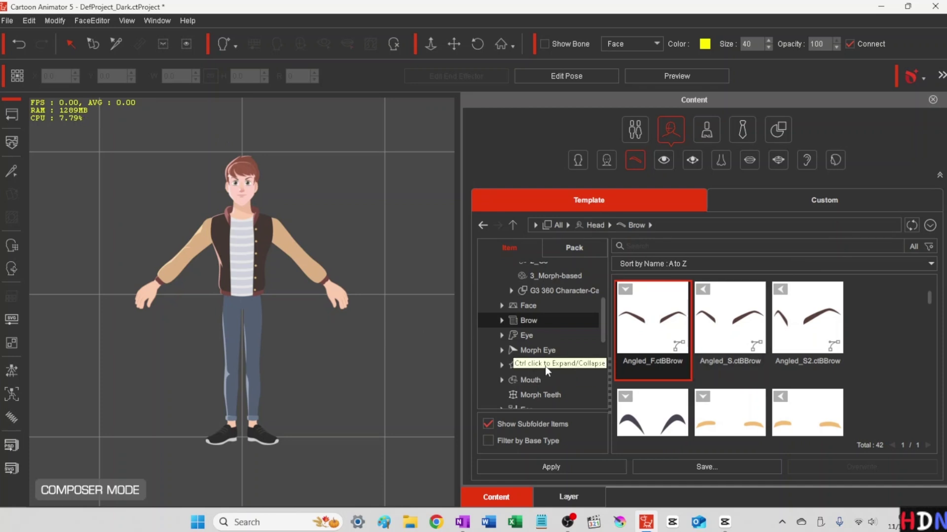
Try the Ariel eyes, then switch to the Philipp_F eyes
left_click(525, 335)
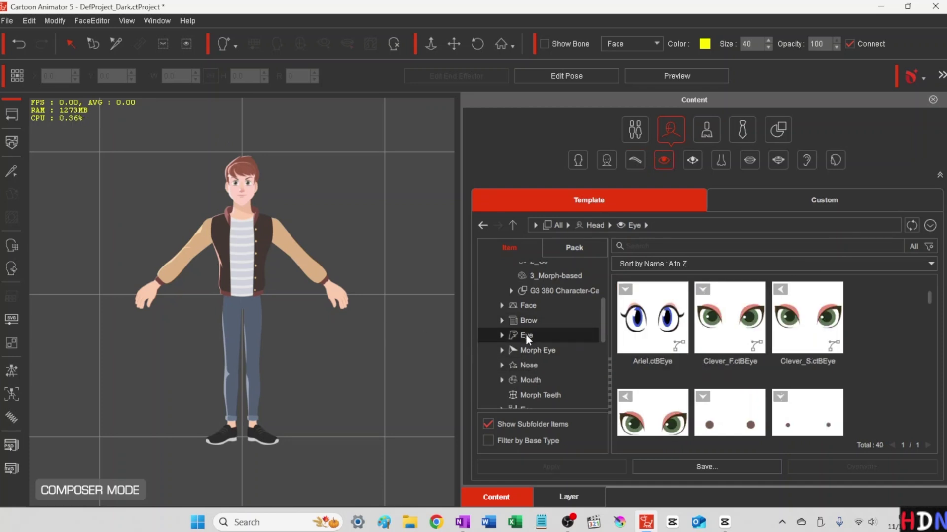
double_click(650, 325)
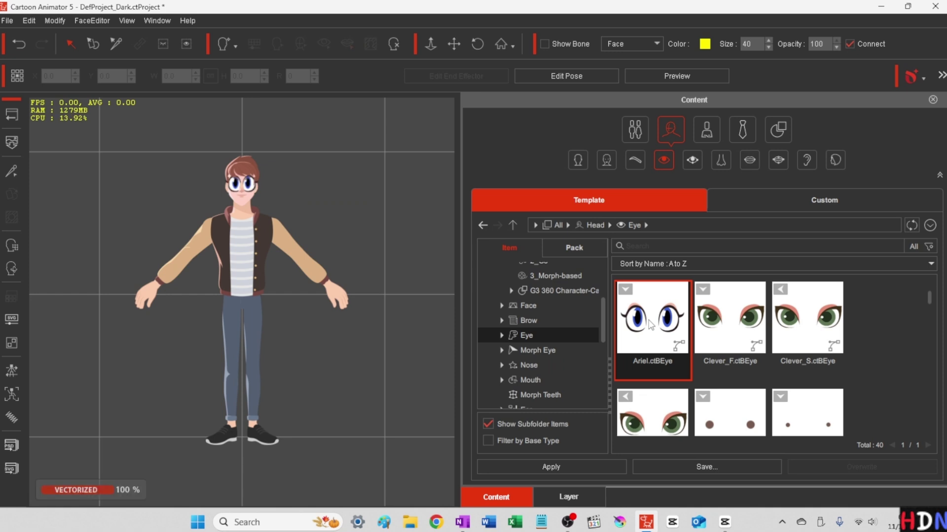
scroll(725, 378, "down", 5)
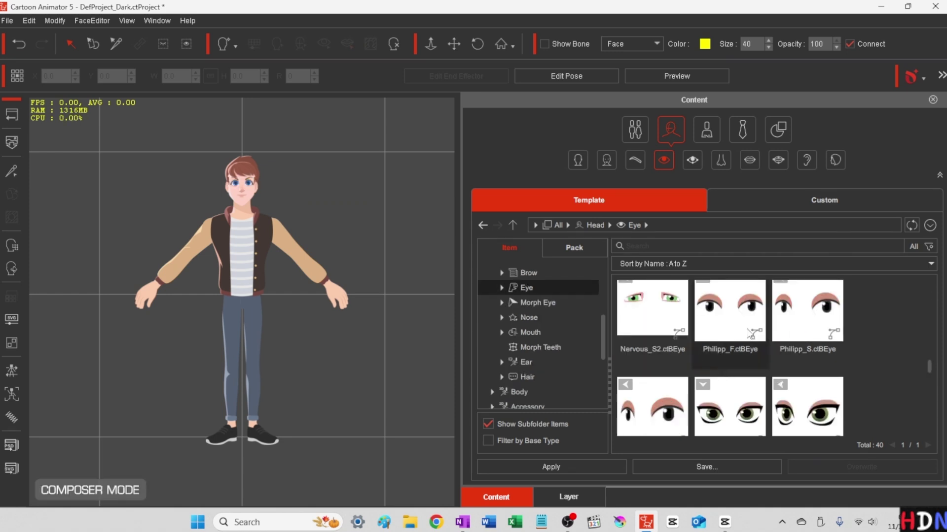
double_click(720, 315)
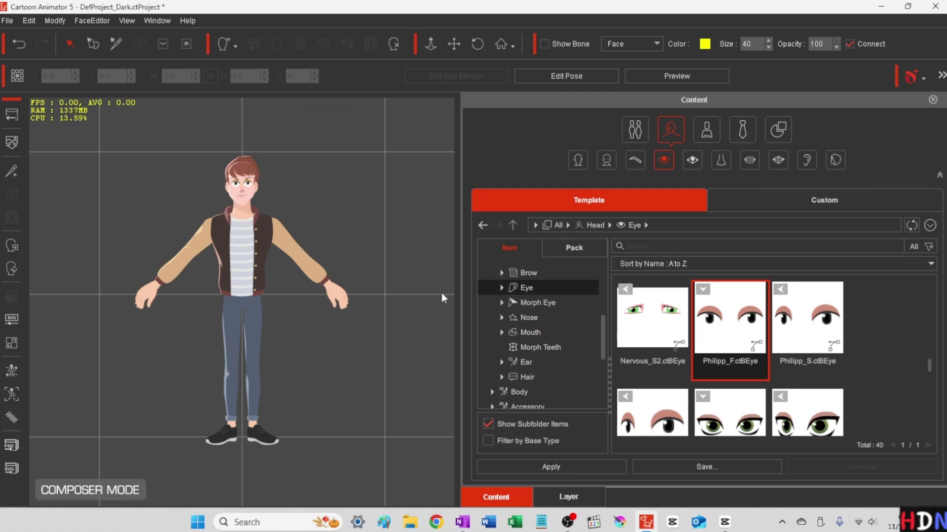
Apply Johnny.ctBMouth from the Mouth templates to the character
left_click(528, 317)
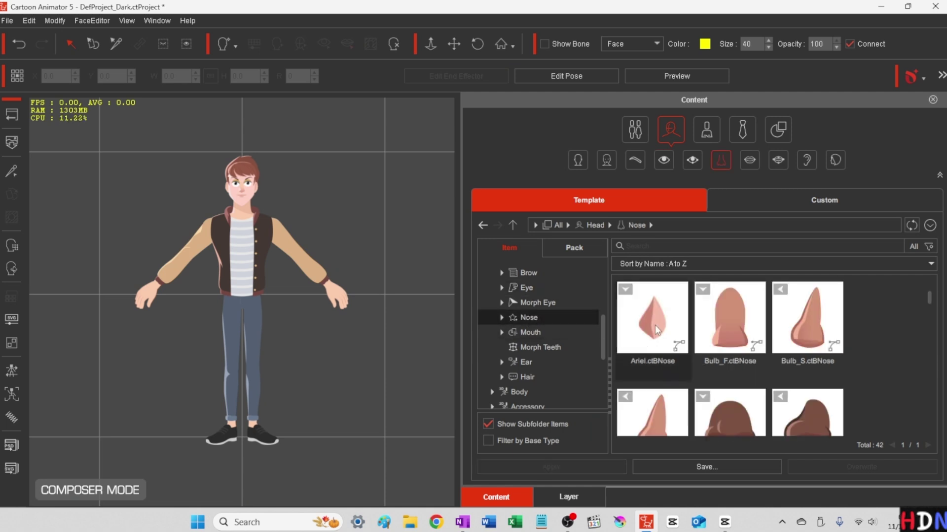
left_click(525, 333)
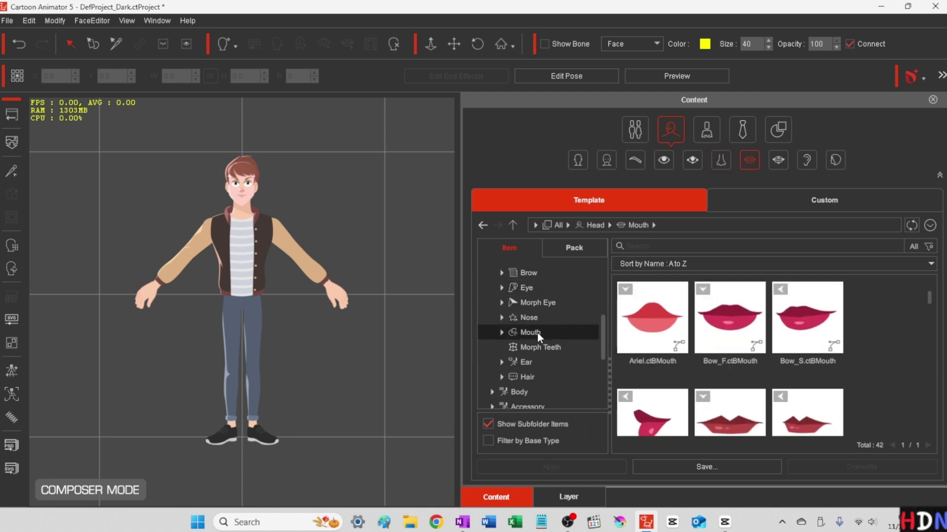
scroll(730, 388, "down", 3)
scroll(730, 387, "down", 5)
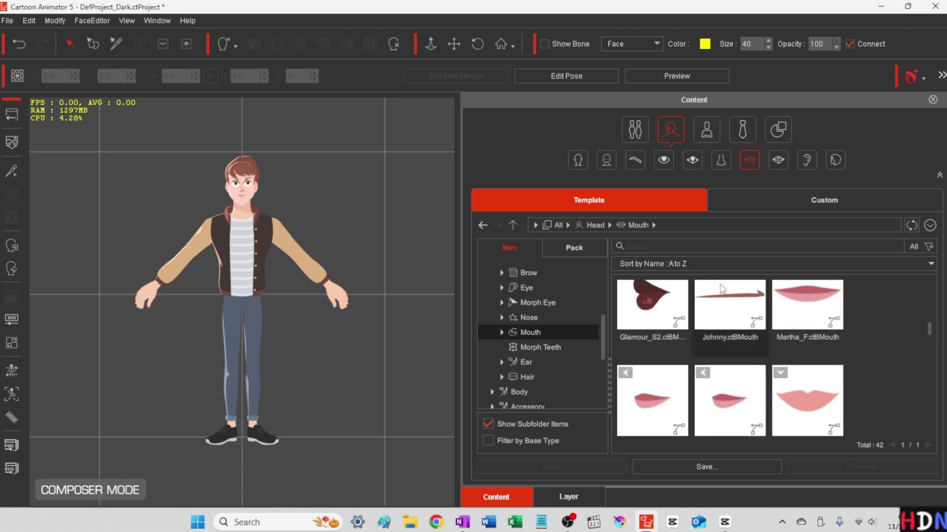
double_click(736, 306)
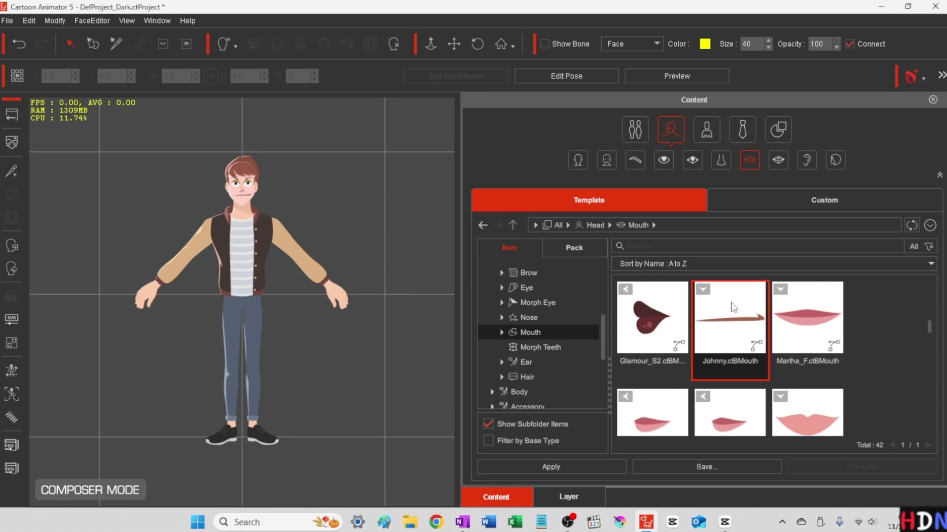
scroll(717, 360, "down", 1)
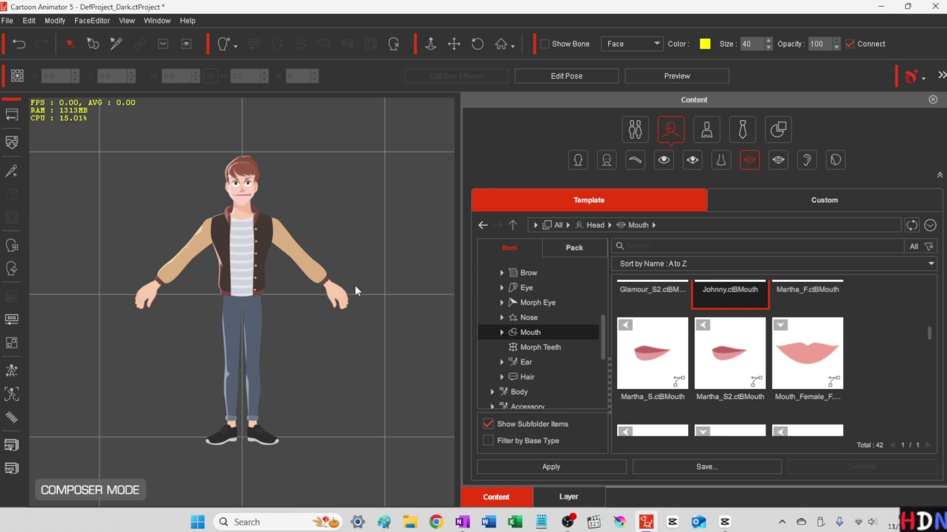
Give the character the Broad_F ears
left_click(530, 361)
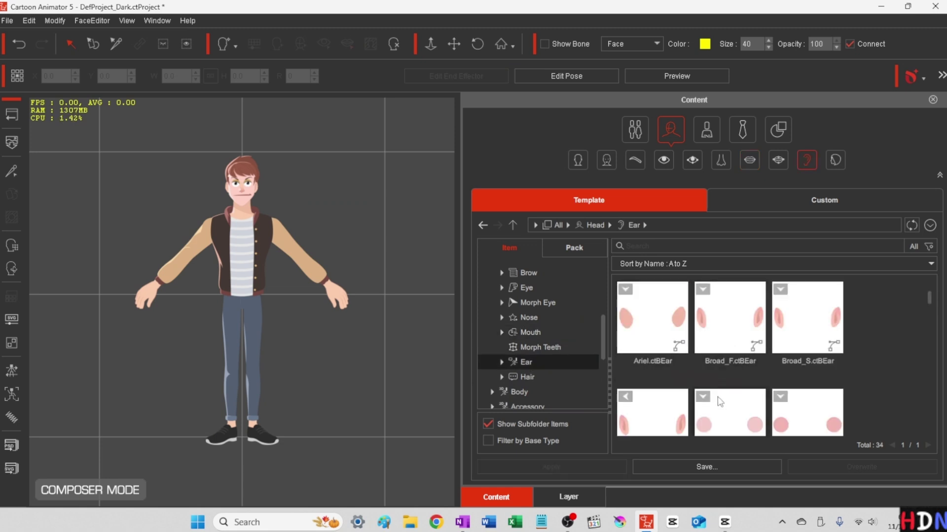
double_click(726, 310)
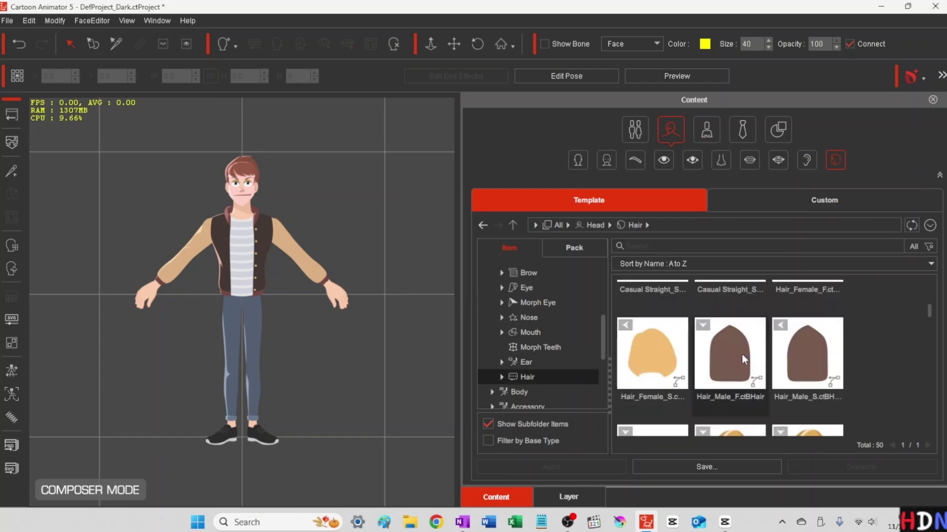
scroll(741, 354, "down", 3)
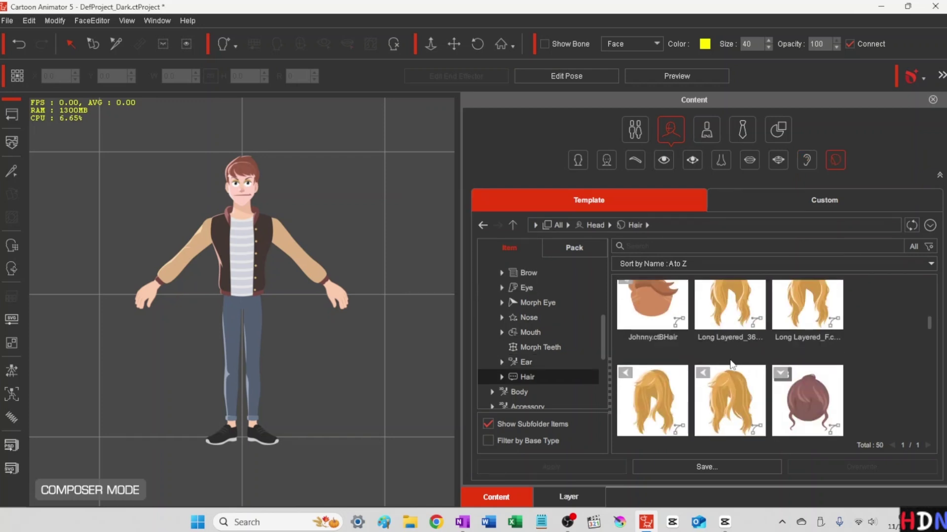
scroll(734, 363, "up", 1)
scroll(732, 364, "down", 2)
scroll(730, 365, "down", 1)
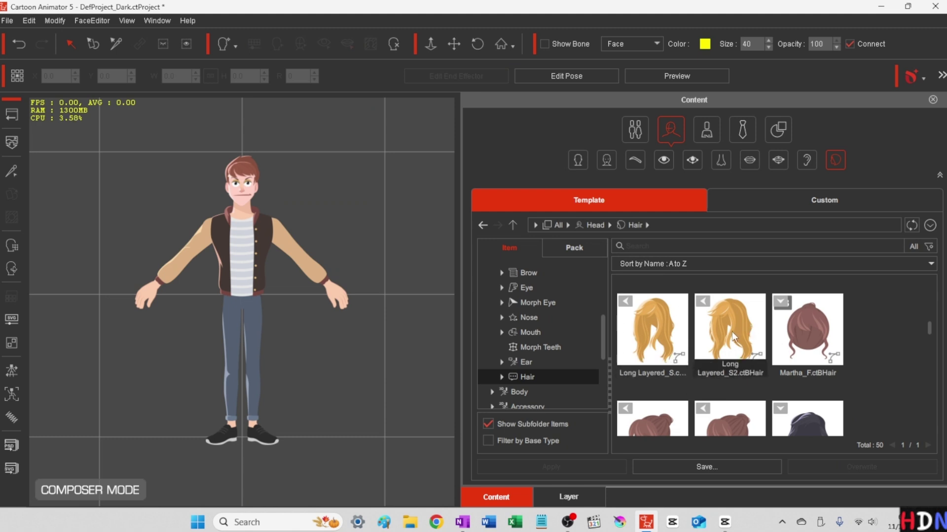
scroll(731, 340, "up", 3)
Try a long layered hairstyle, then apply the Medium Wave_360 hair instead
double_click(731, 303)
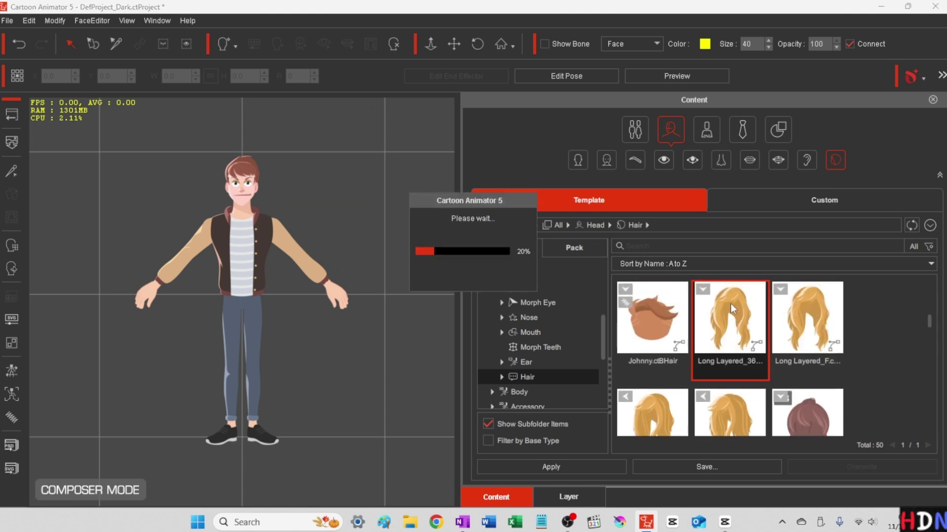
scroll(730, 304, "down", 4)
double_click(806, 359)
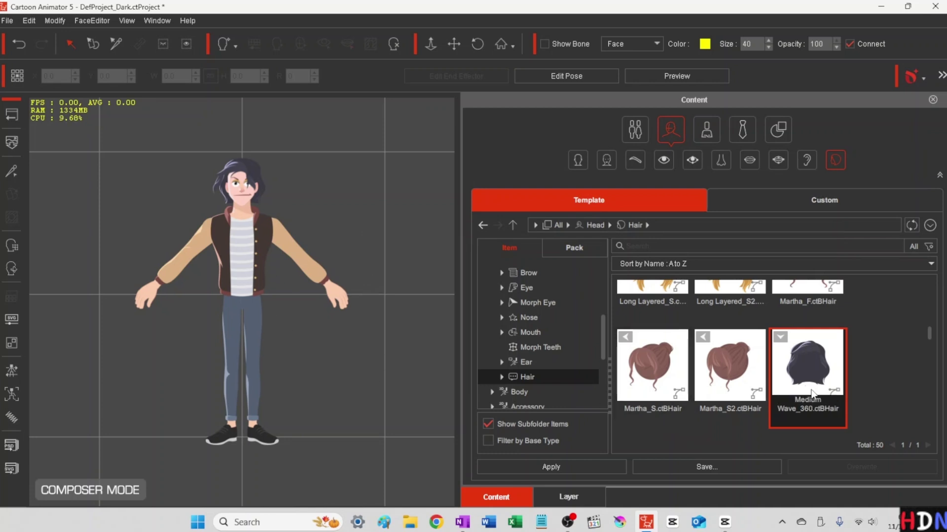
scroll(811, 390, "up", 1)
scroll(812, 390, "down", 2)
scroll(814, 394, "up", 5)
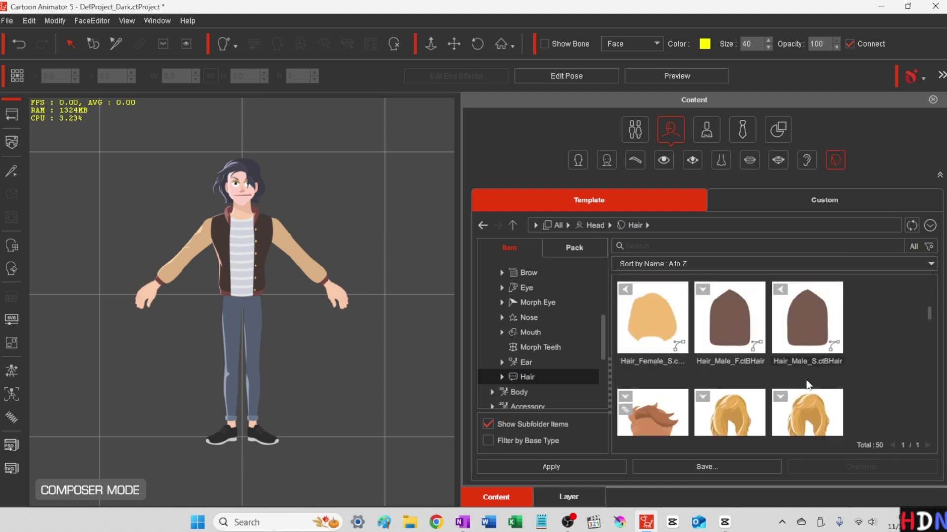
scroll(806, 383, "up", 2)
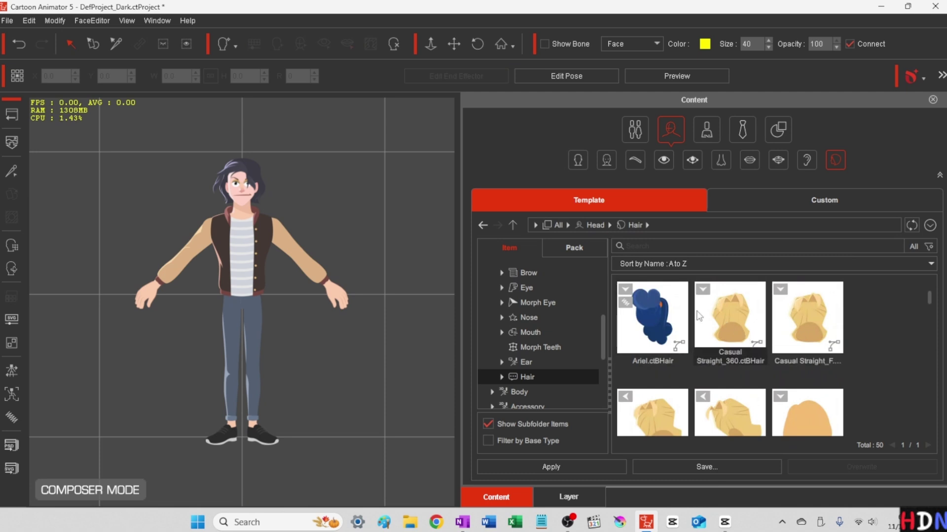
scroll(536, 374, "down", 1)
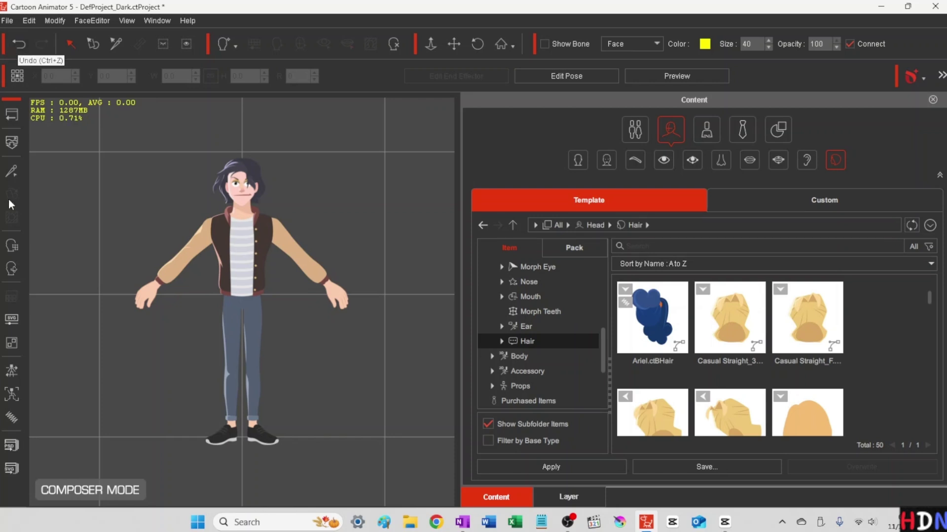
Open SVG Color Adjustment beside the stage and select the pants to list their Fill_Light, Fill_Shade, Line and Fill layers
left_click(12, 319)
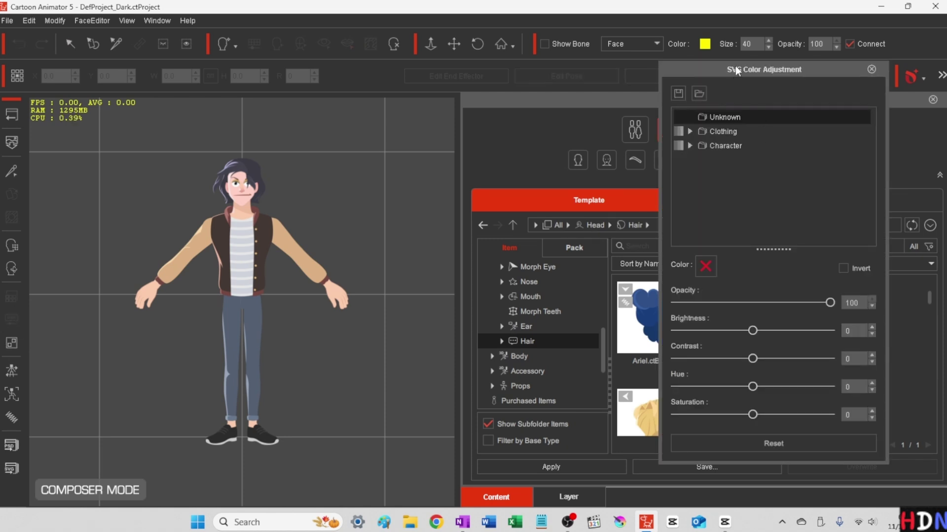
left_click_drag(736, 70, 501, 78)
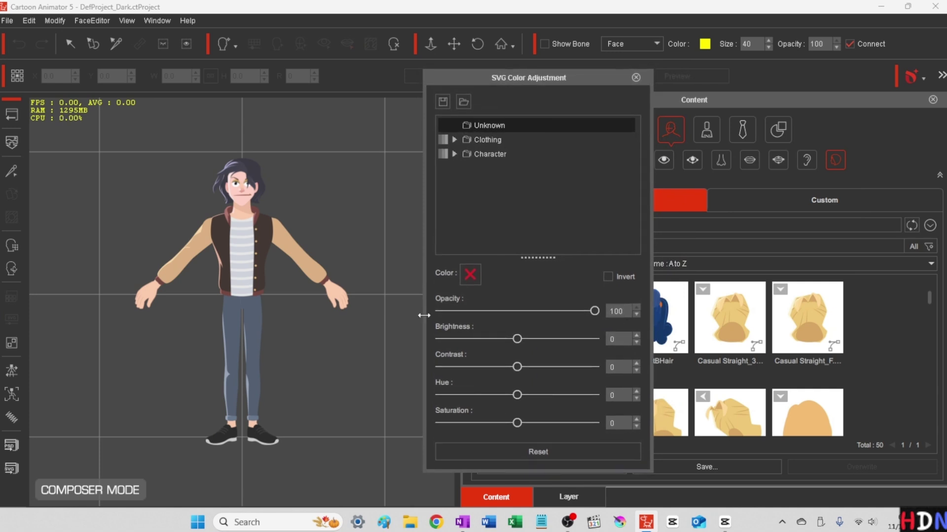
left_click(251, 336)
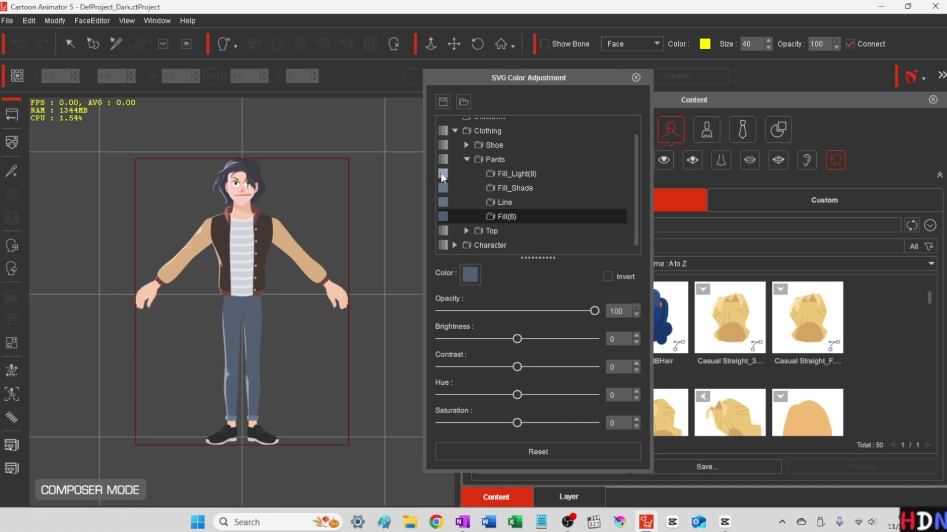
Set the pants' Fill_Light to the shirt's pale grey, sampled from the canvas
left_click(507, 173)
left_click(470, 274)
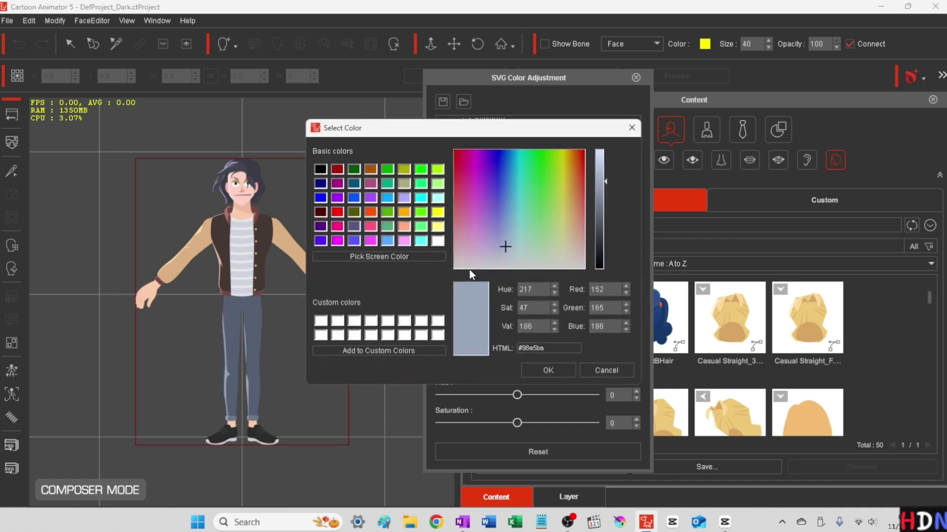
left_click_drag(460, 131, 530, 125)
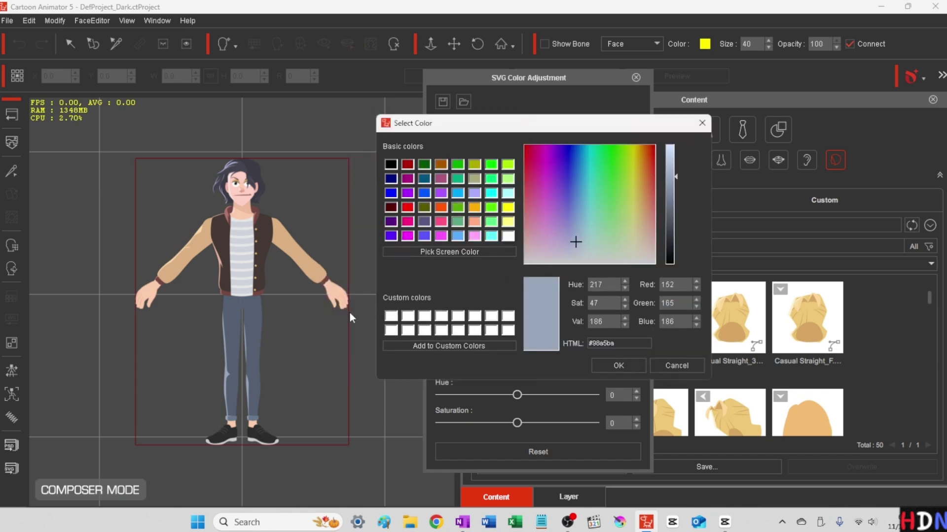
left_click(444, 253)
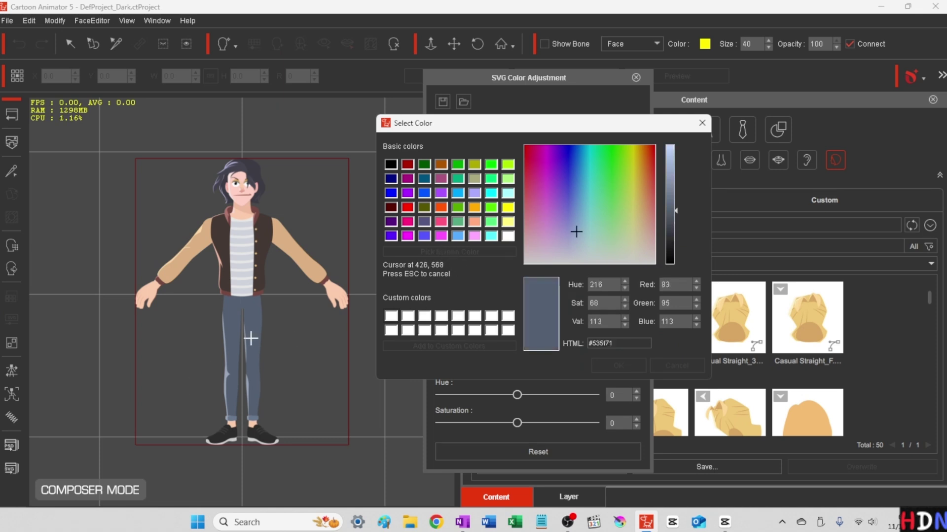
left_click(238, 225)
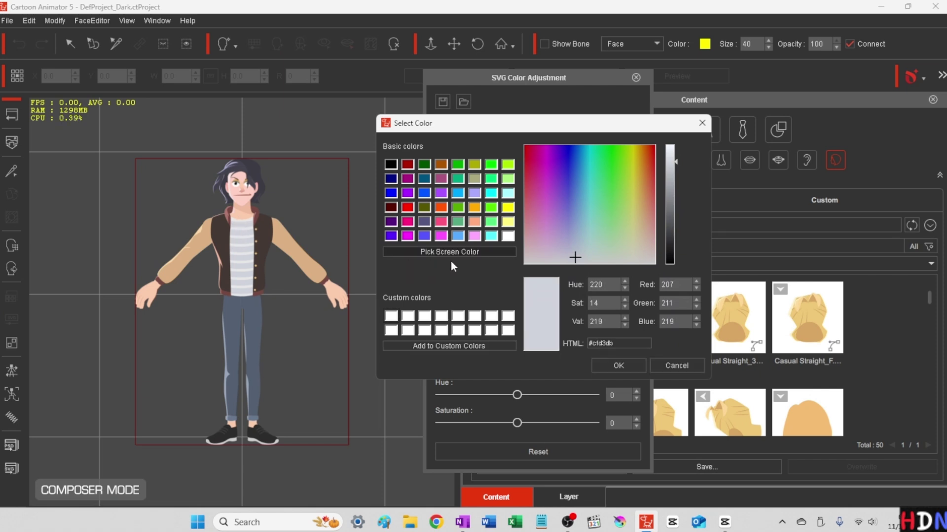
left_click(617, 366)
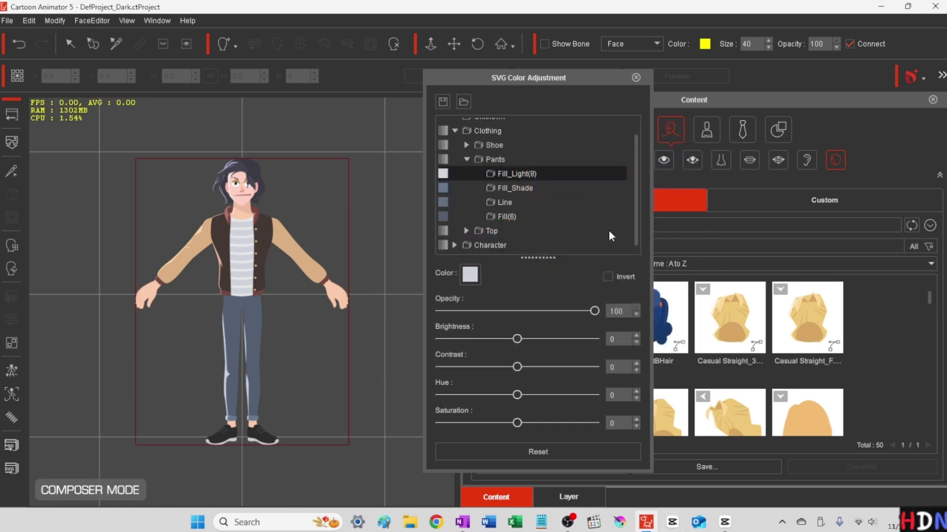
Give the pants' Fill_Shade a slightly darker grey (#acafb6), based on the shirt colour
left_click(507, 188)
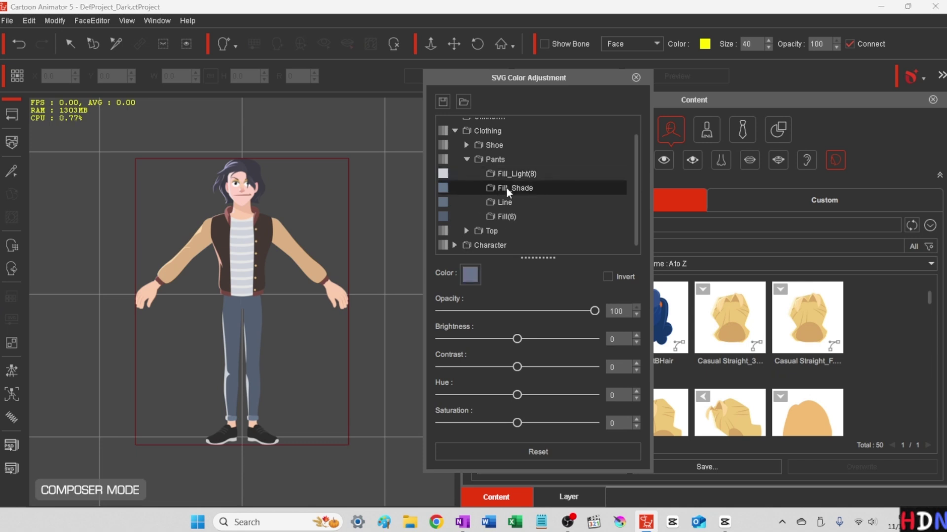
left_click(470, 274)
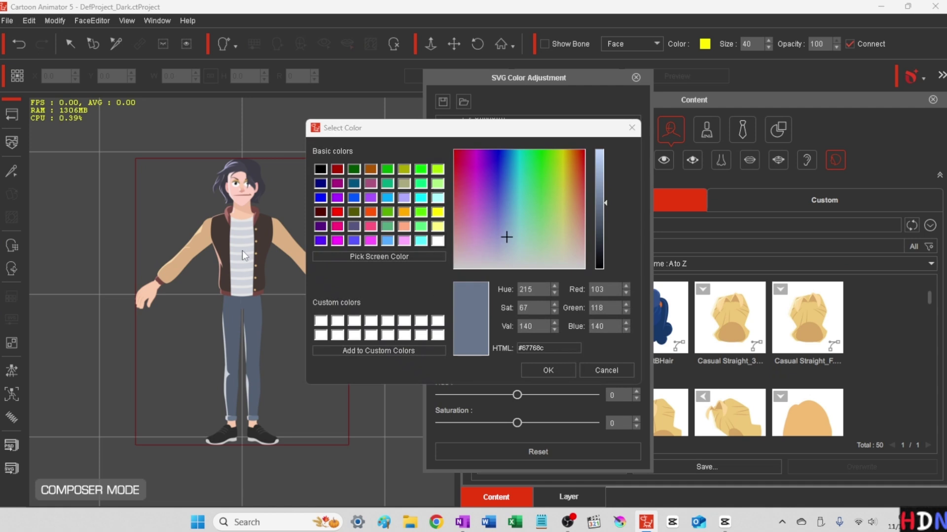
left_click(376, 255)
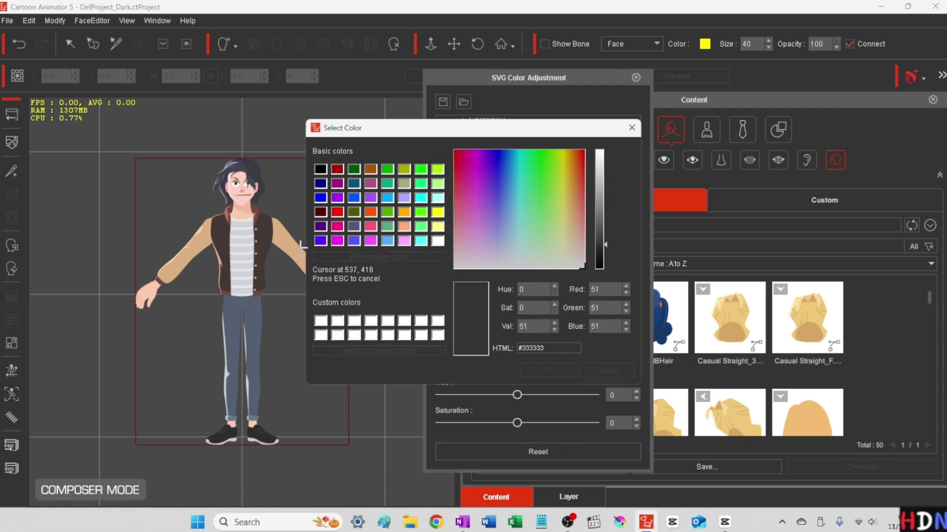
left_click(241, 238)
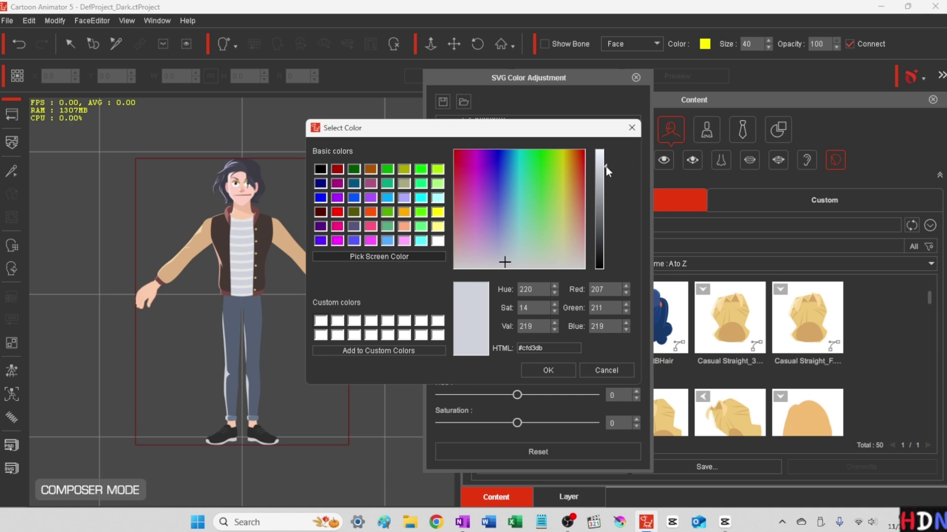
left_click_drag(606, 165, 608, 183)
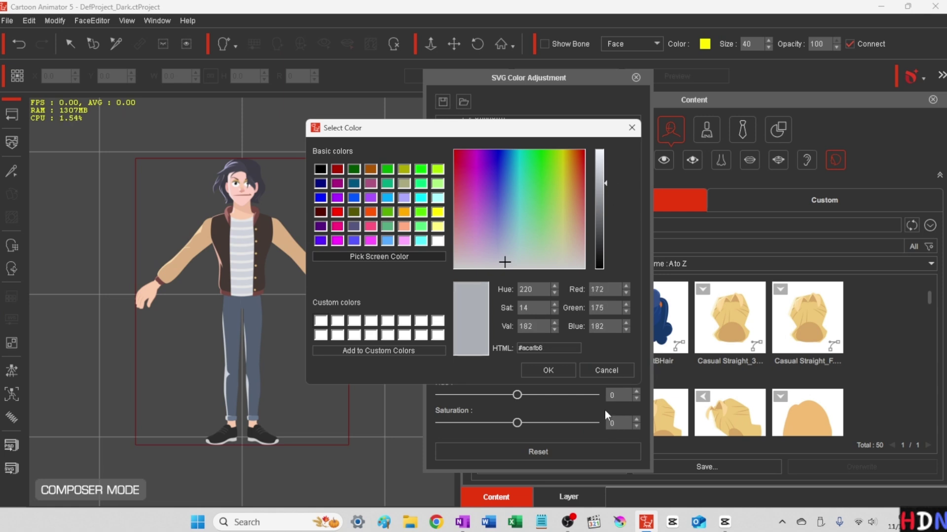
left_click(548, 370)
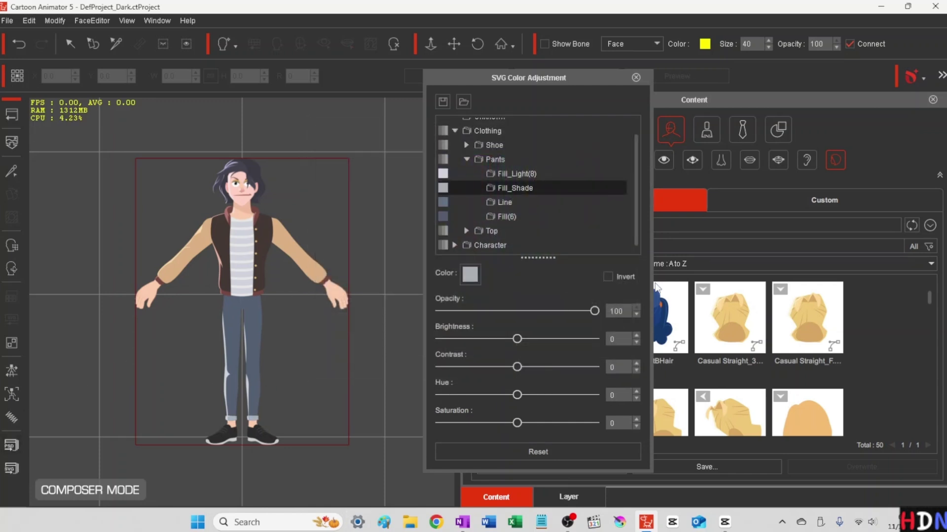
Lighten the blue-grey of the pants' Line outline colour
left_click(499, 202)
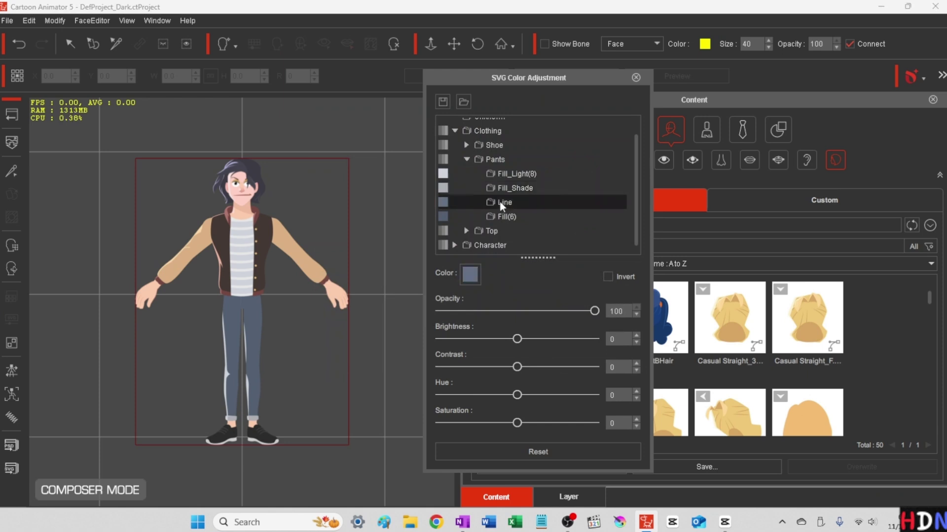
left_click(469, 274)
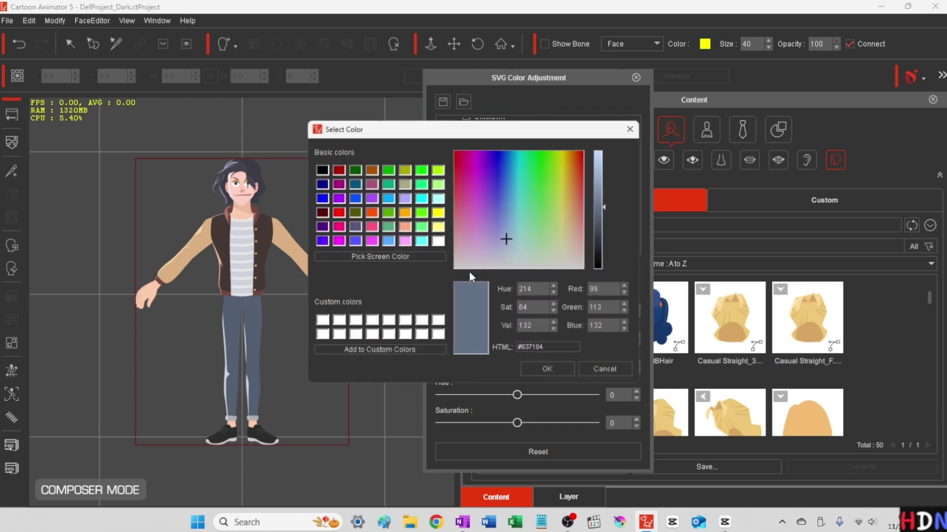
left_click_drag(605, 206, 602, 192)
left_click(544, 370)
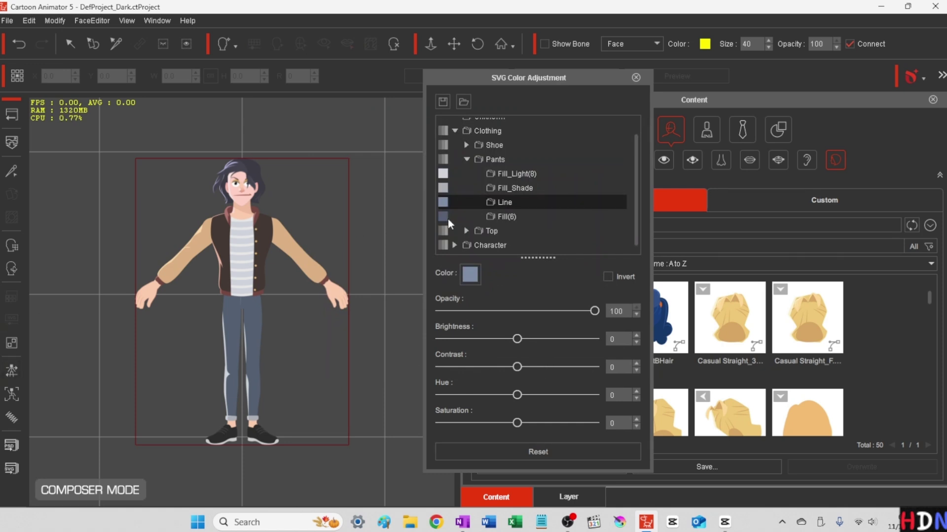
Set the pants' main Fill(6) to mid grey #76787d, darkened from the sampled shirt grey
left_click(498, 216)
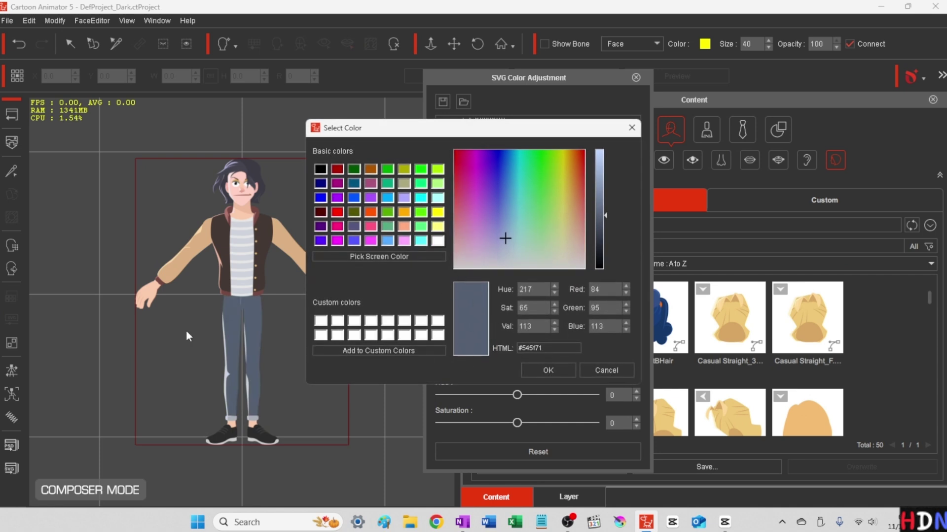
left_click(368, 255)
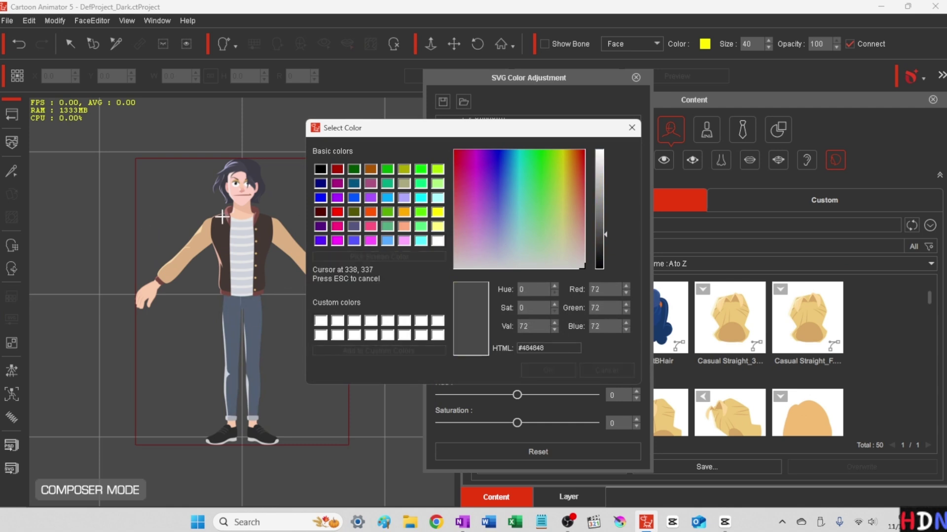
left_click(238, 228)
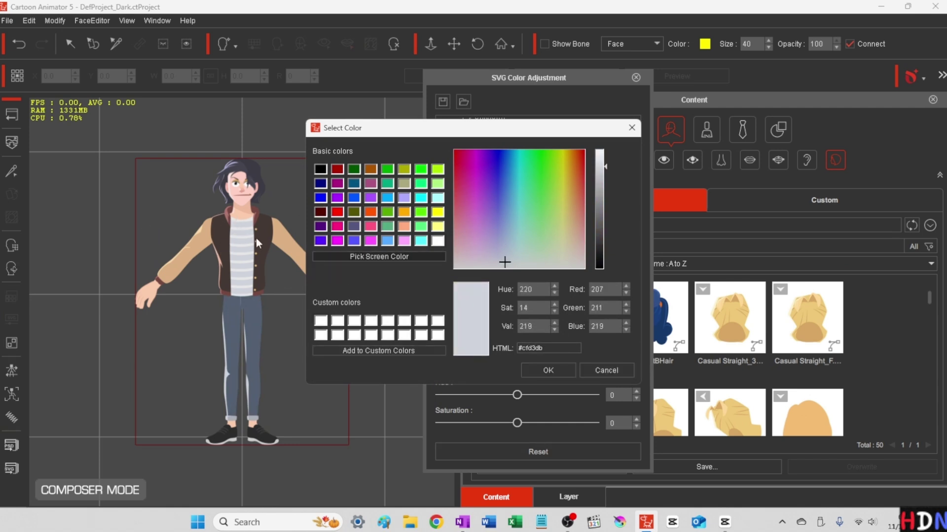
left_click_drag(606, 168, 610, 211)
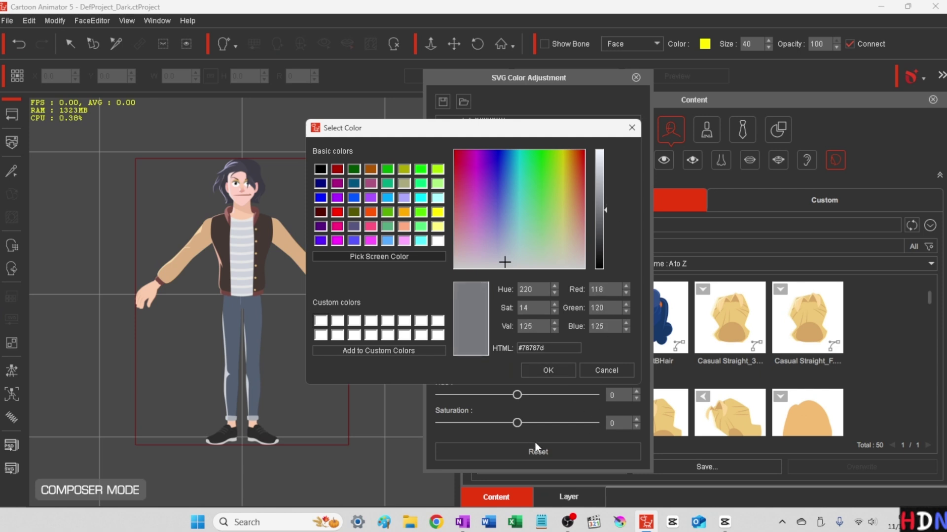
left_click(545, 370)
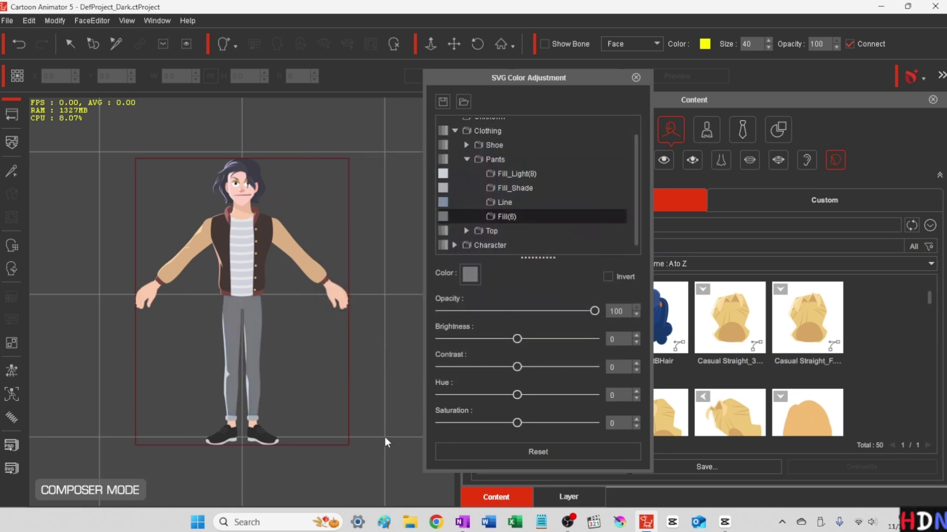
key("Up")
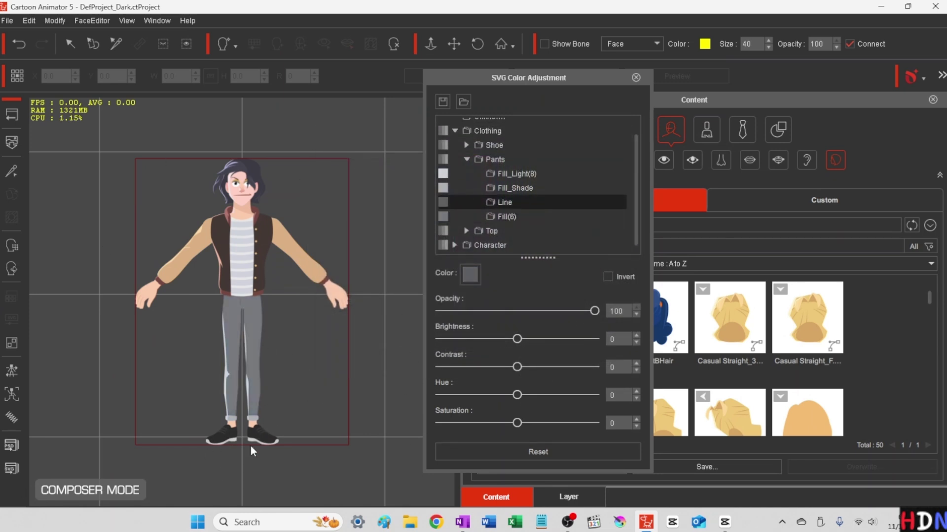
Colour the front hair bang's Line(4) outline pure yellow #ffff00
left_click(236, 165)
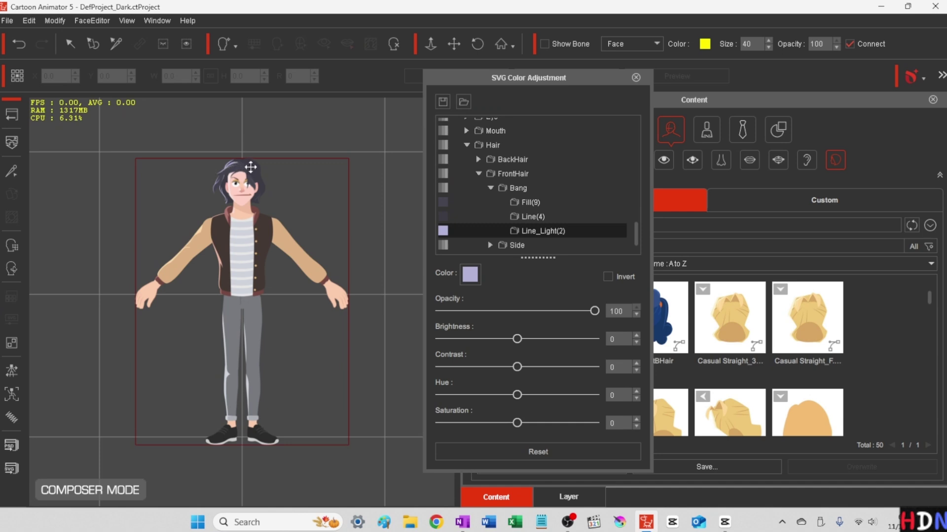
left_click(250, 167)
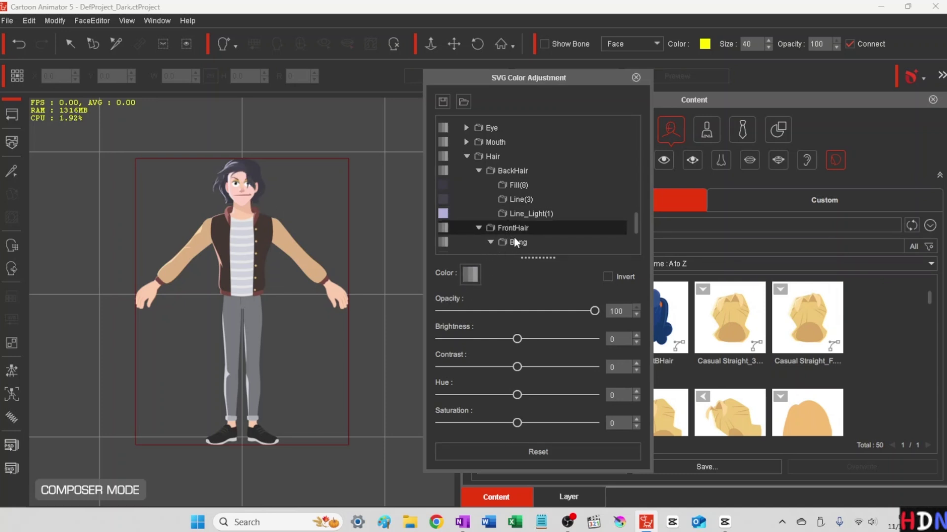
scroll(513, 238, "down", 1)
left_click(525, 235)
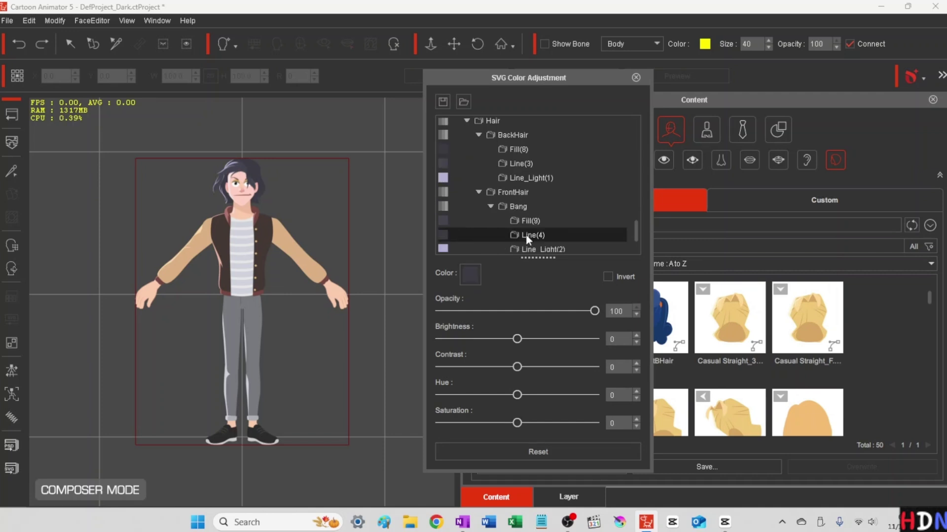
left_click(469, 274)
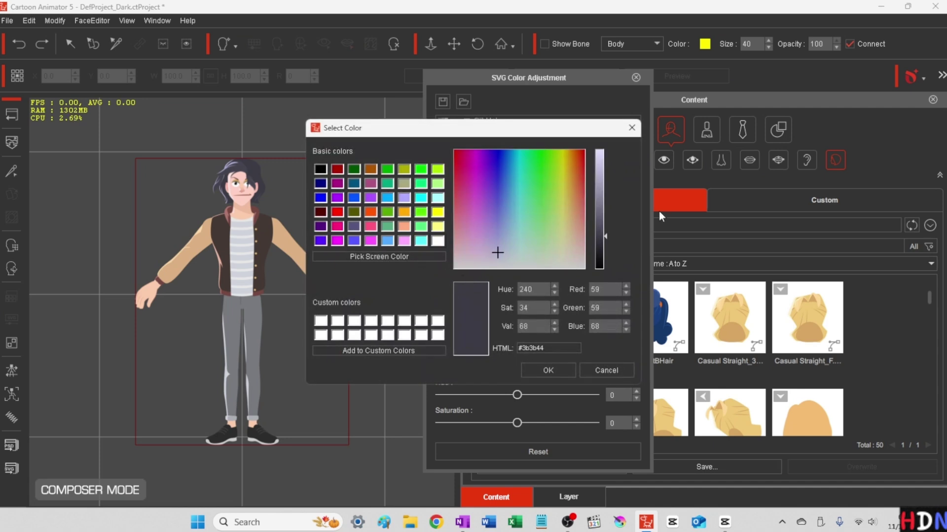
left_click(584, 181)
left_click(563, 152)
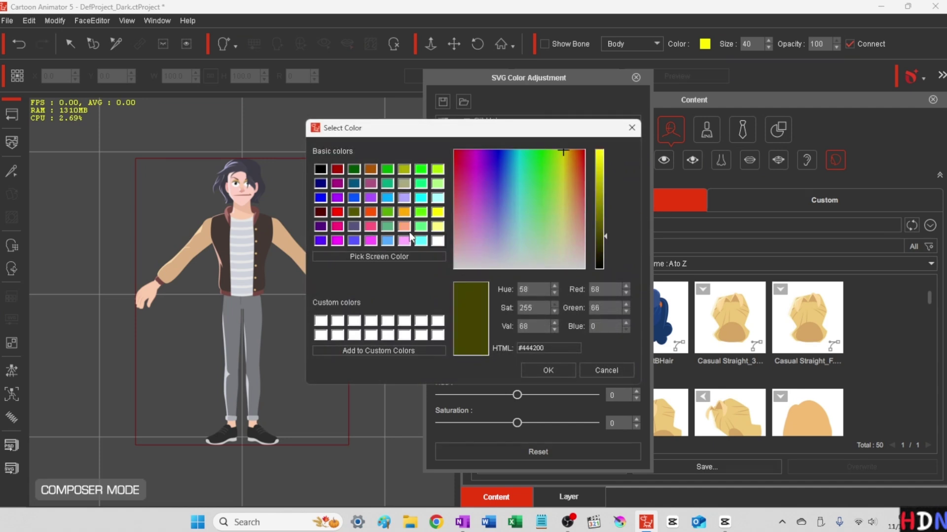
left_click(438, 213)
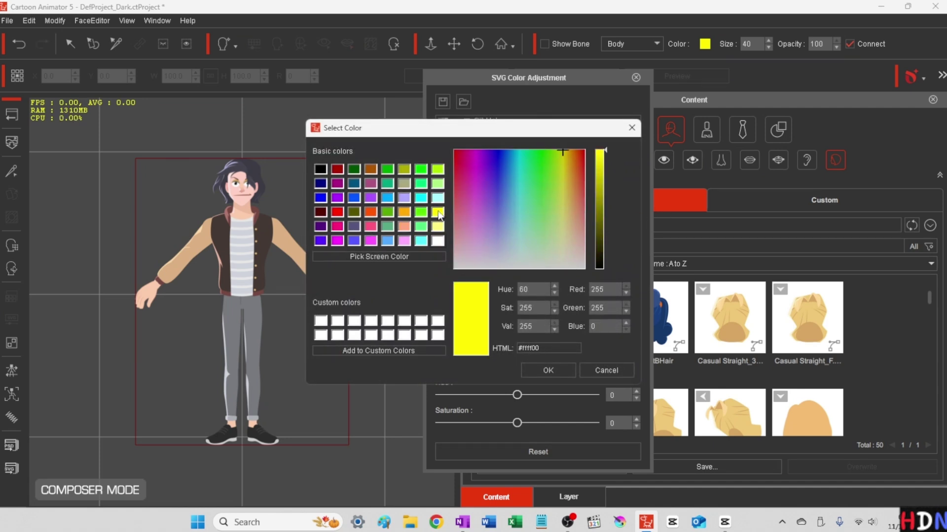
left_click(550, 371)
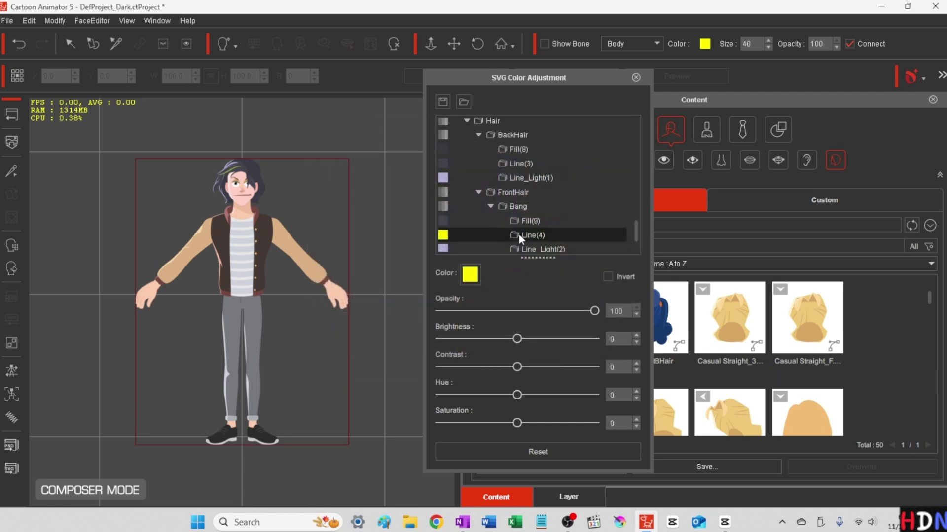
left_click(189, 249)
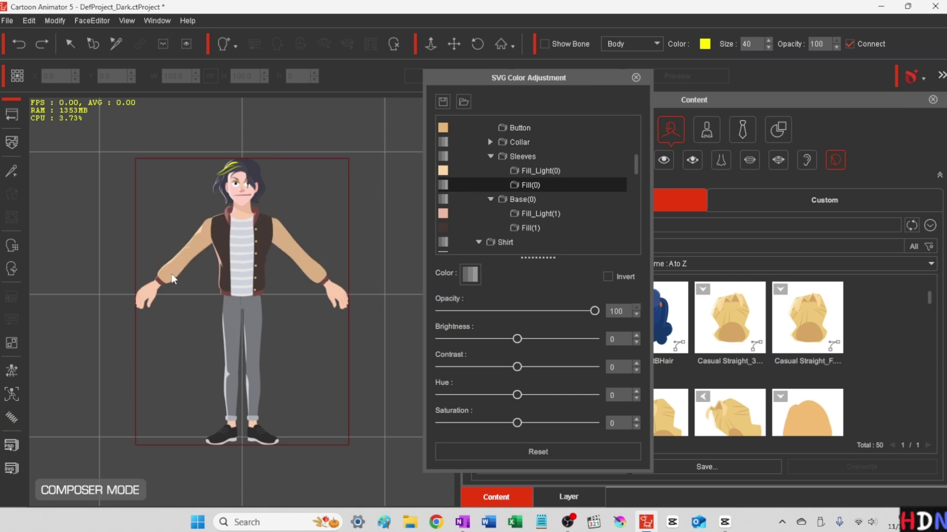
Set the face's Fill layer to skin tone #fbcbad, sampled from the character's hand
left_click(239, 191)
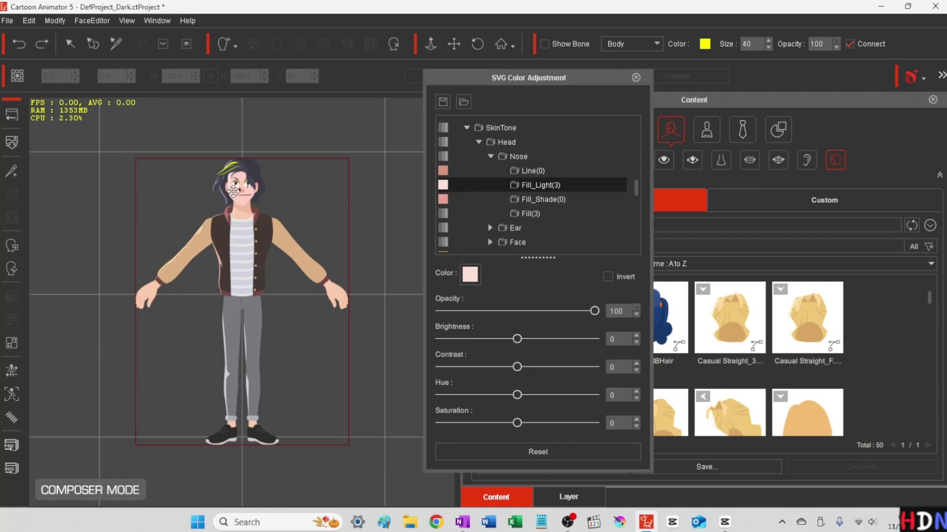
left_click(233, 190)
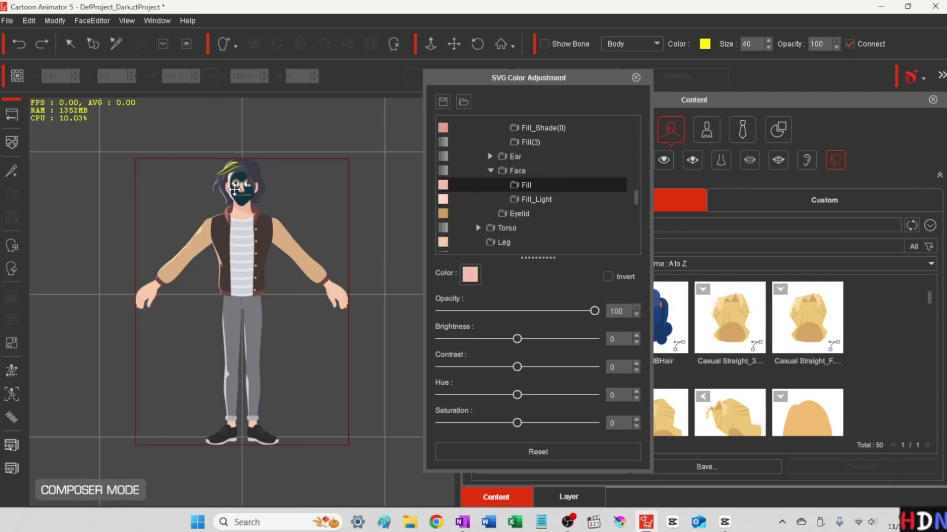
left_click(523, 186)
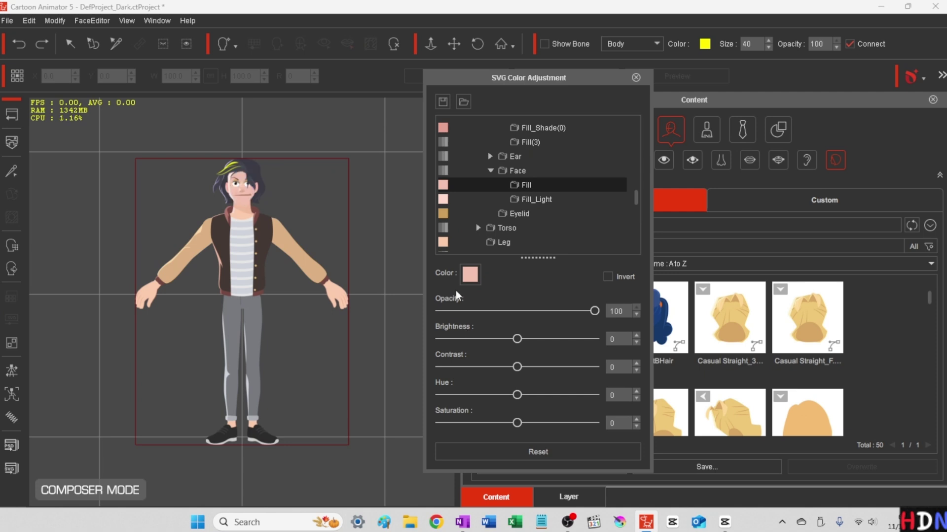
left_click(470, 276)
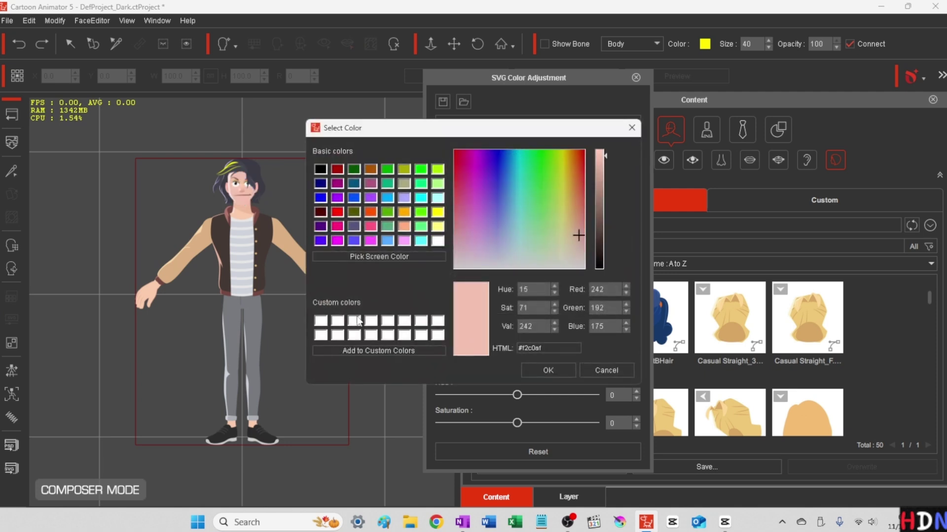
left_click(367, 255)
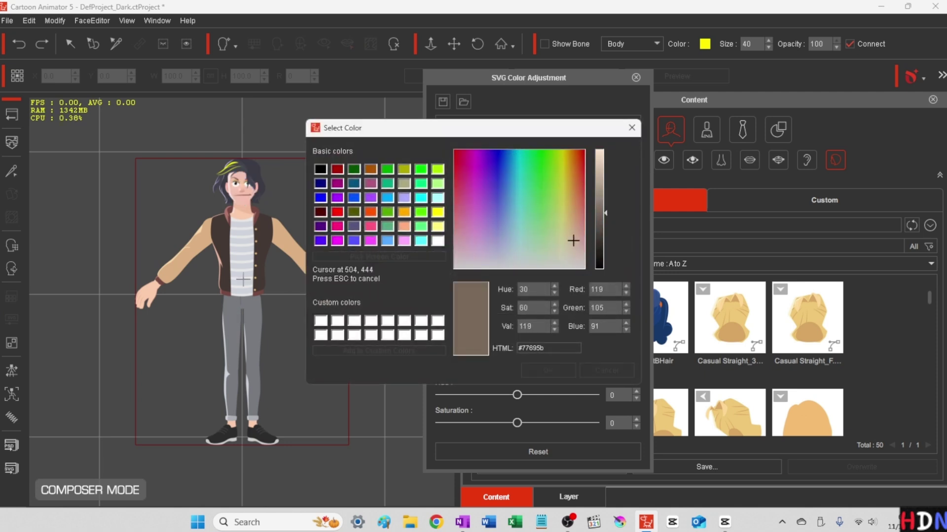
left_click(150, 294)
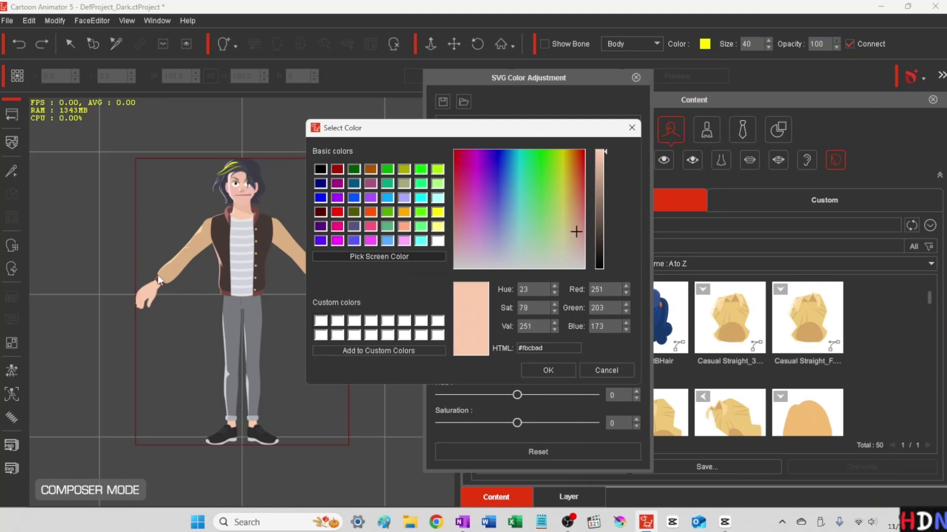
left_click(544, 371)
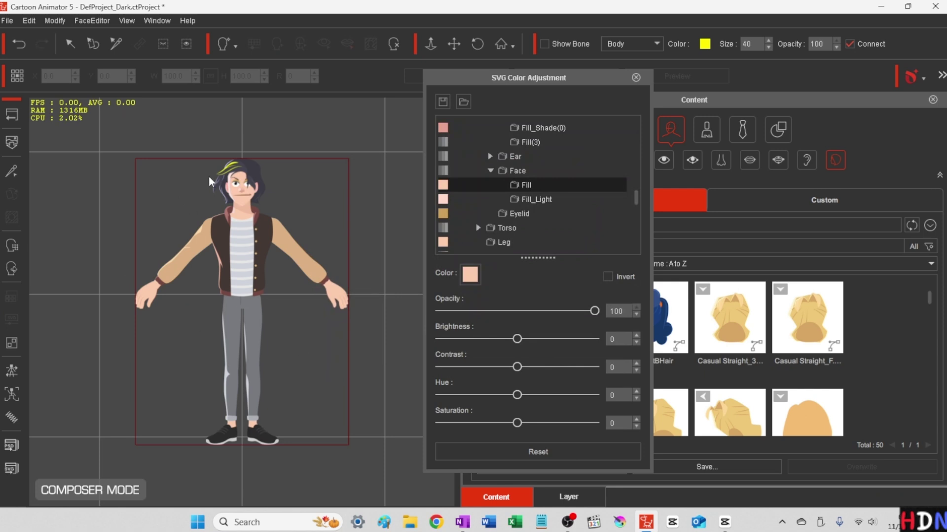
Give the face's Fill_Light the skin tone #fdcdaf, sampled from the hand
left_click(525, 202)
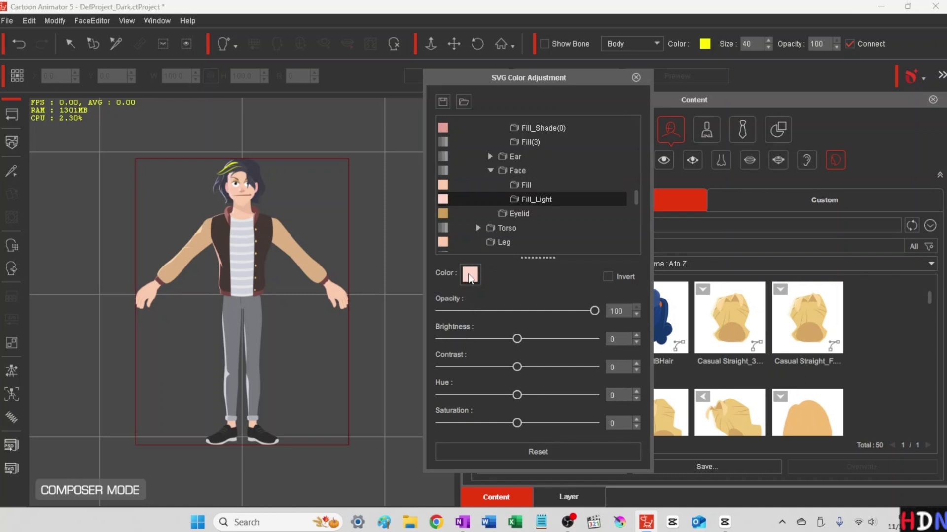
left_click(470, 276)
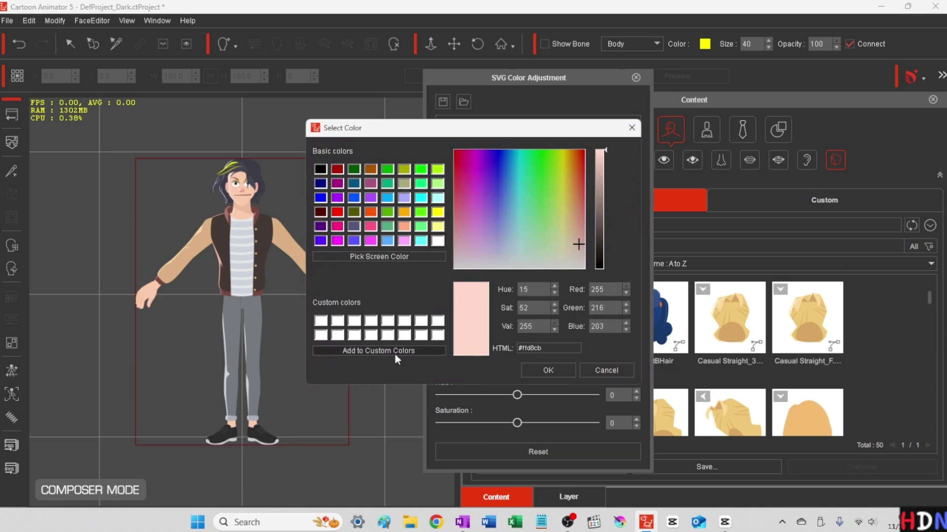
left_click(366, 257)
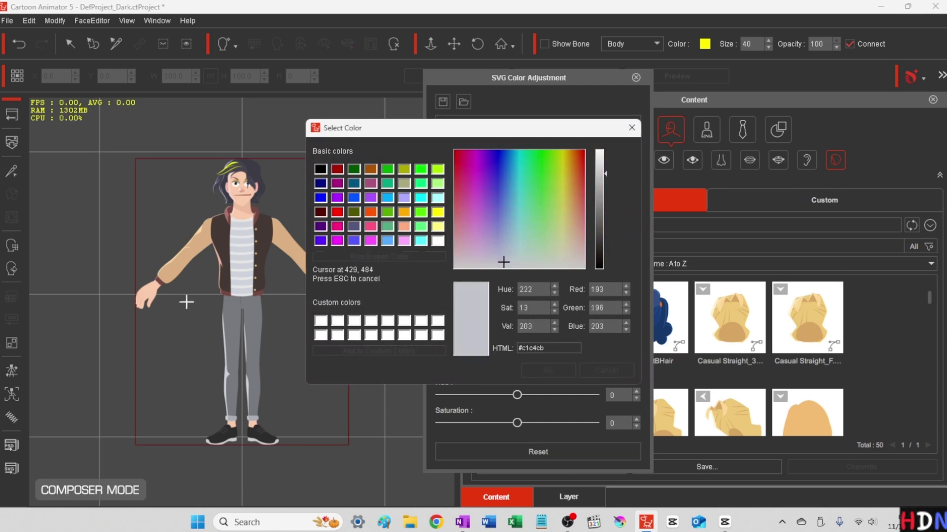
left_click(148, 292)
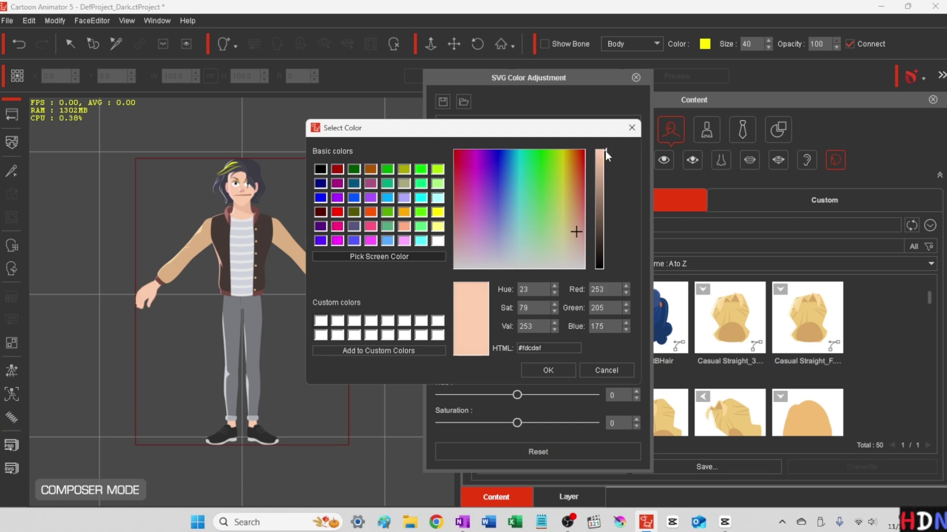
left_click(549, 370)
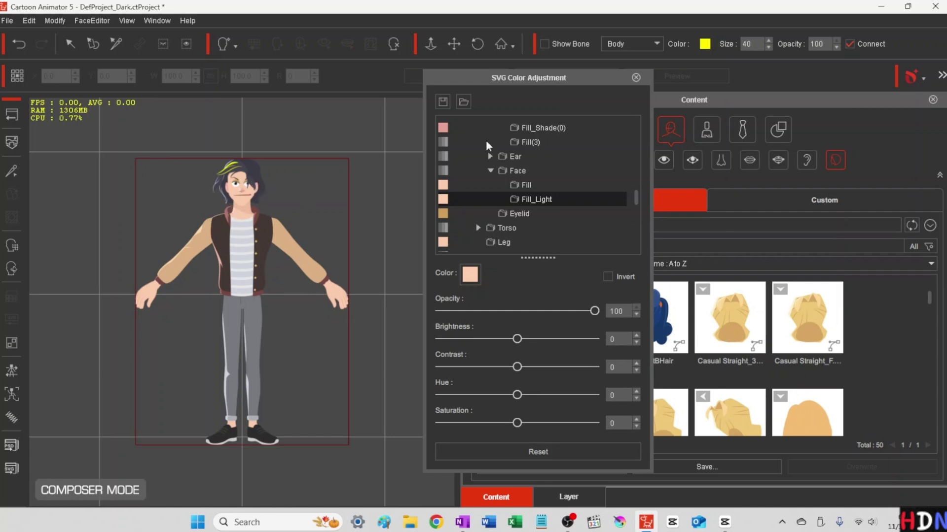
Expand the ear layers, then close the SVG Color Adjustment panel
left_click(490, 156)
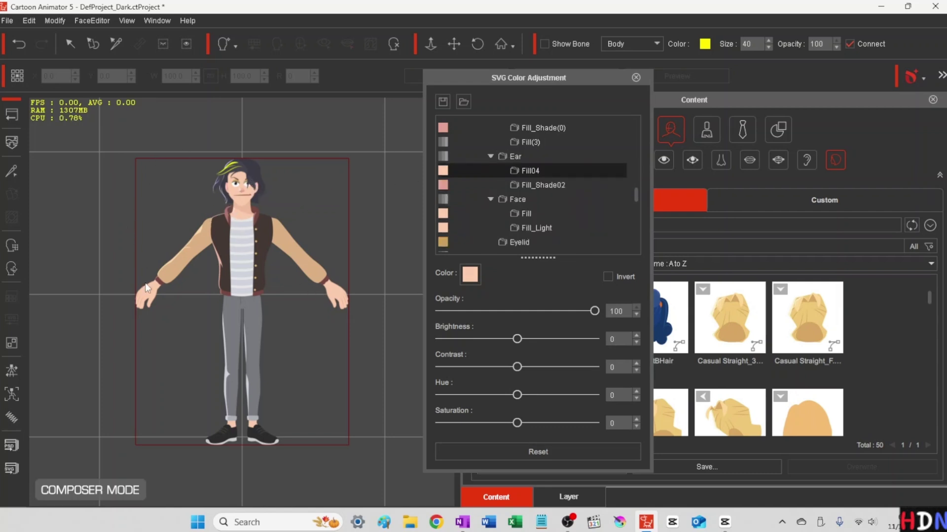
left_click(636, 78)
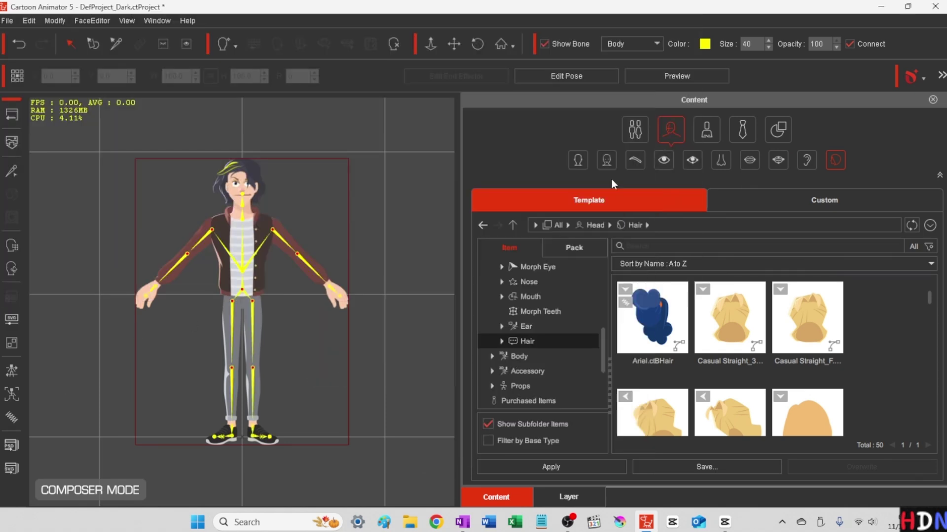
Put the Floppy hat from Accessory > Head templates on the character, then return to Stage Mode
left_click(519, 356)
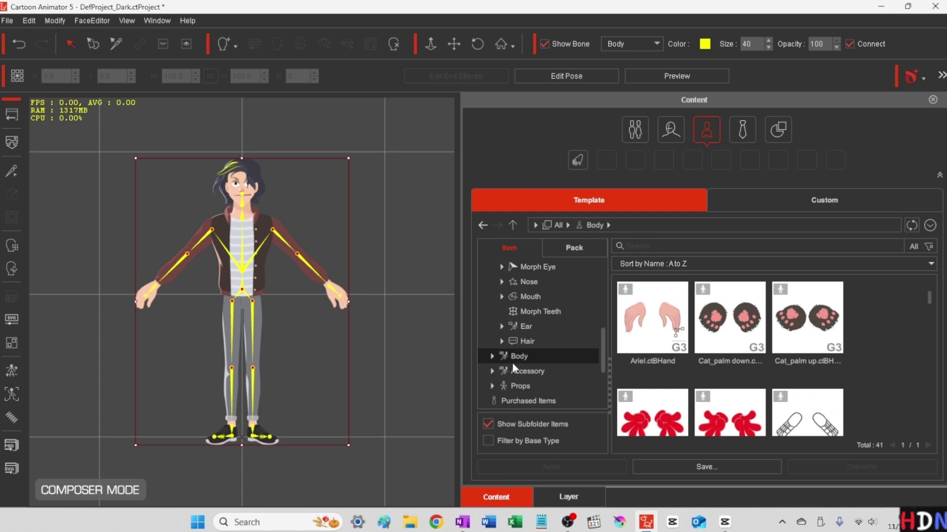
left_click(519, 372)
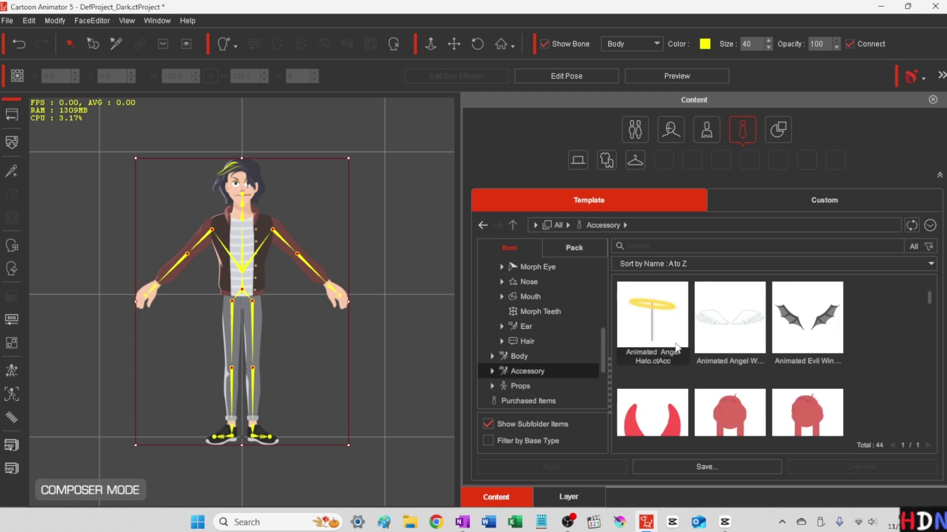
scroll(702, 349, "down", 2)
scroll(702, 349, "down", 2)
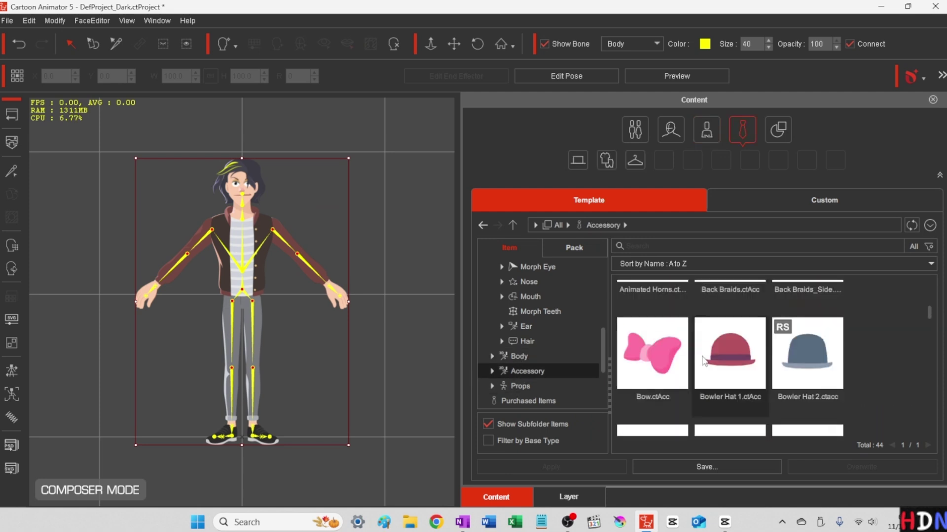
scroll(702, 365, "down", 2)
scroll(702, 365, "down", 2)
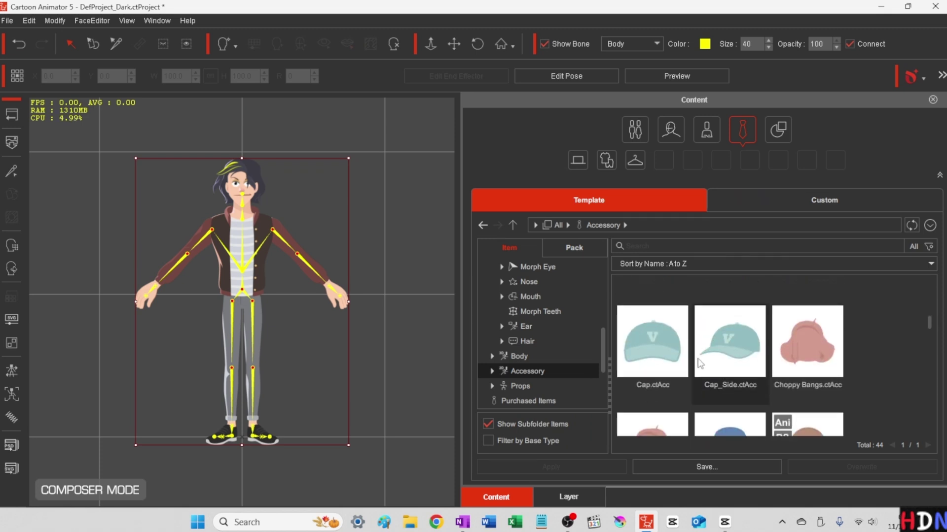
left_click(578, 160)
double_click(731, 356)
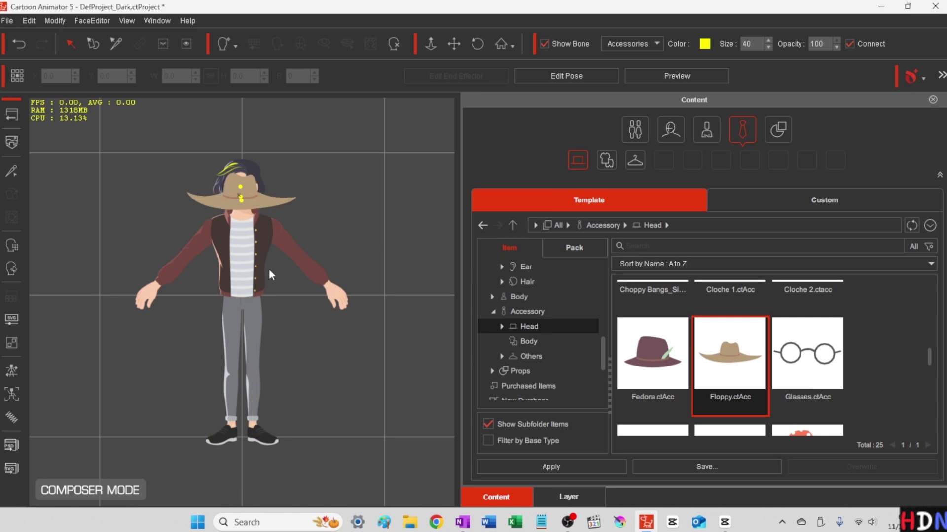
left_click(11, 115)
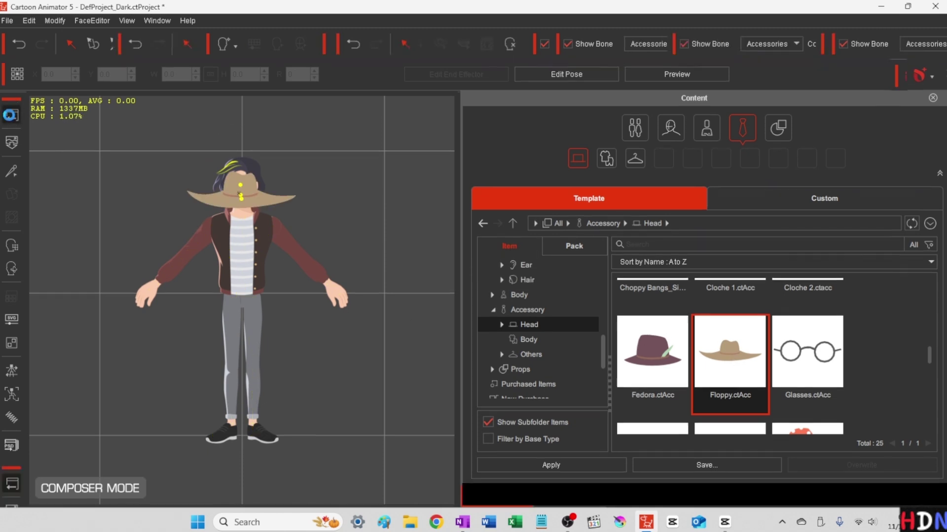
Raise the hat on the head and shrink it to about 86% size
left_click(237, 202)
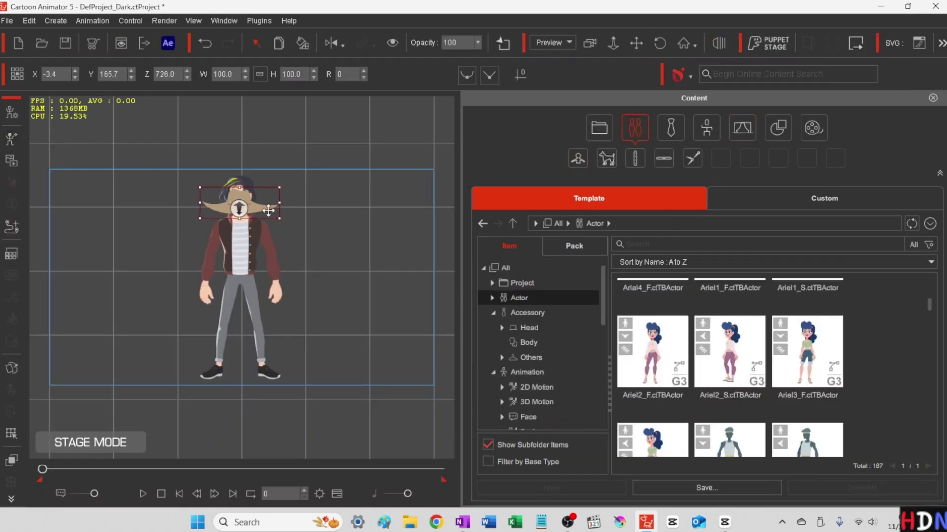
left_click_drag(239, 213, 257, 176)
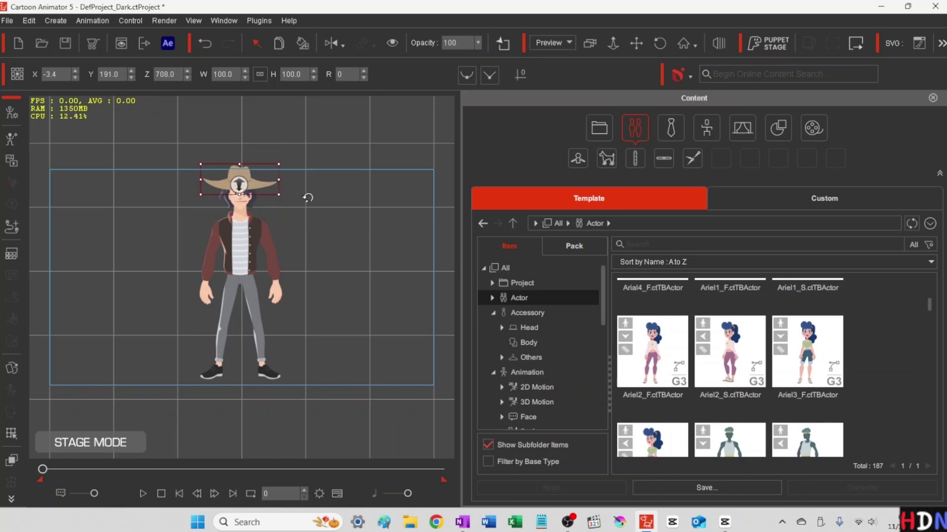
left_click_drag(277, 195, 257, 182)
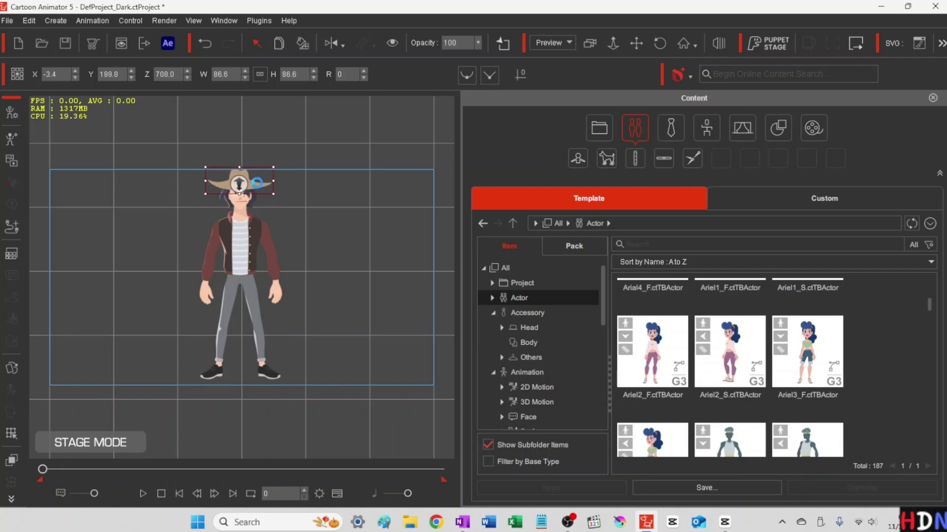
left_click(320, 209)
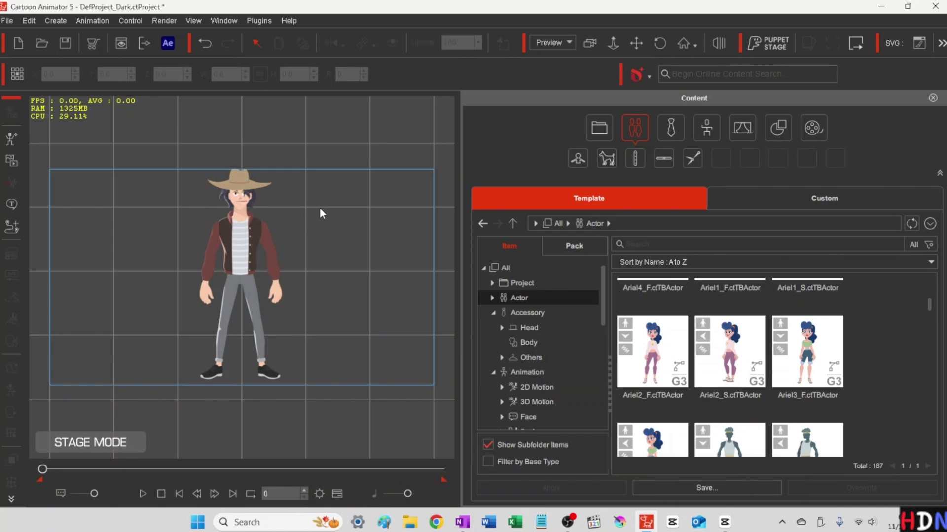
Nudge the hat slightly lower on the head and deselect it
left_click(239, 179)
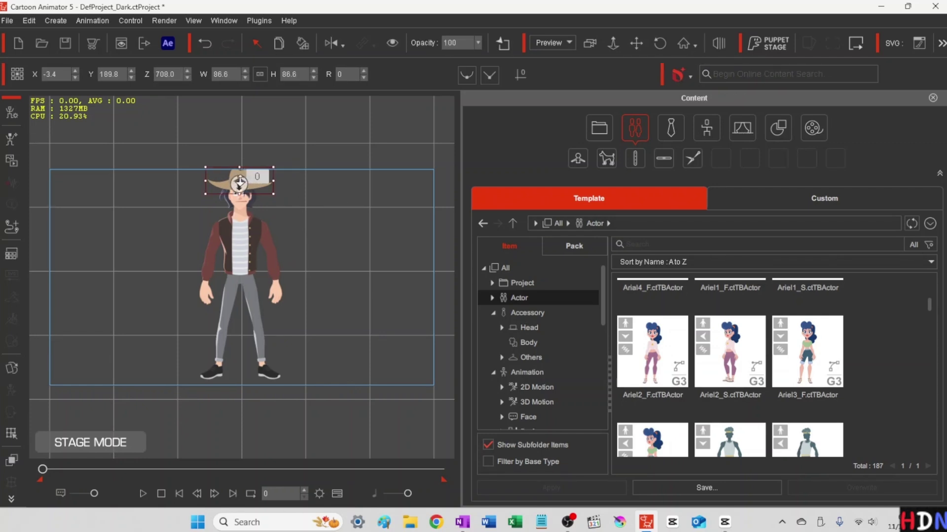
left_click_drag(239, 184, 240, 185)
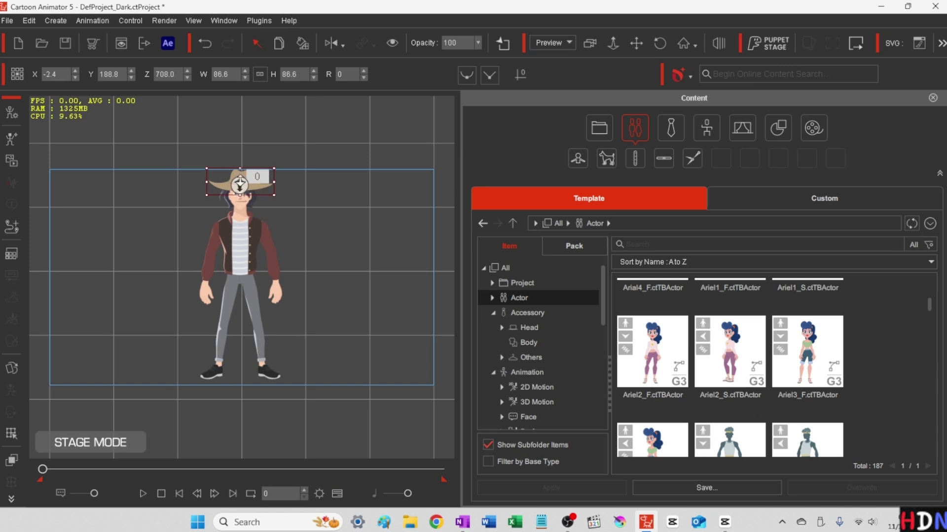
left_click(317, 203)
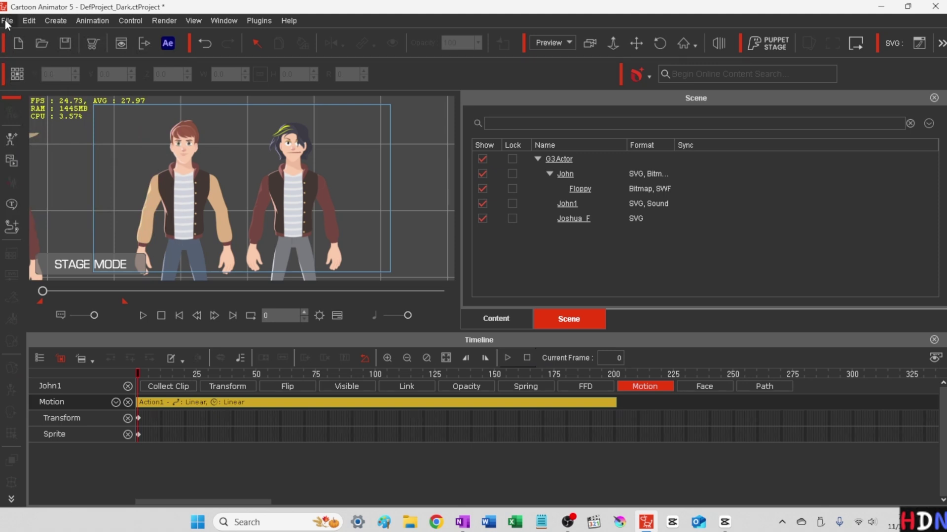
Switch the stage to full-screen view with F11
key("F11")
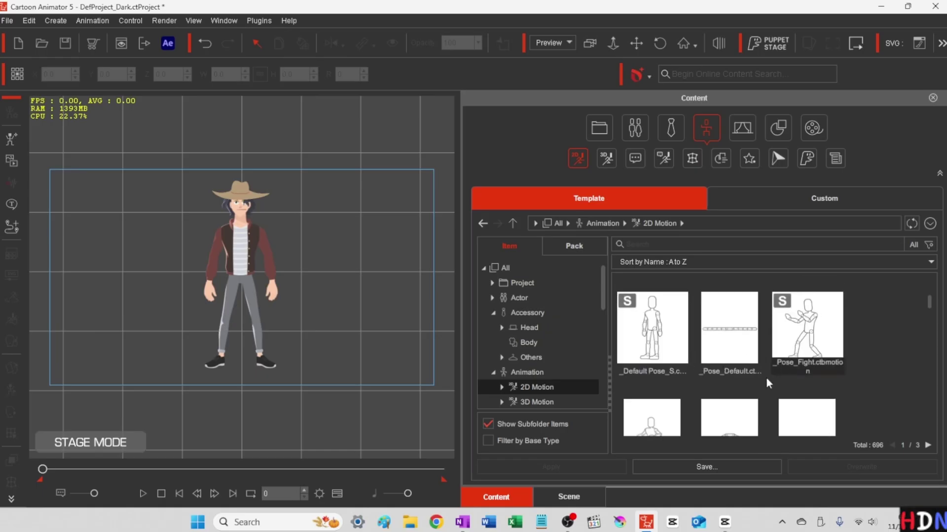
Select Joshua_F, apply the _Pose_Fight motion to it, then undo it
left_click(803, 340)
double_click(802, 340)
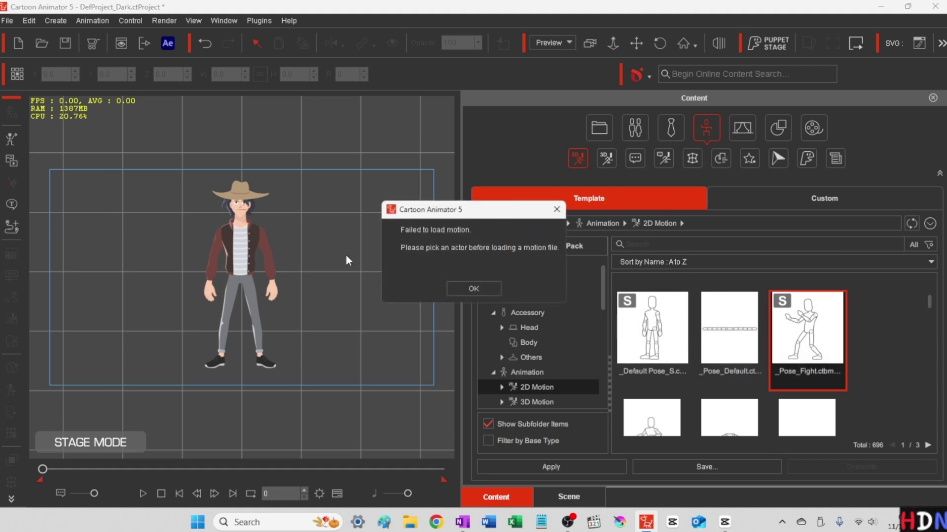
left_click(462, 288)
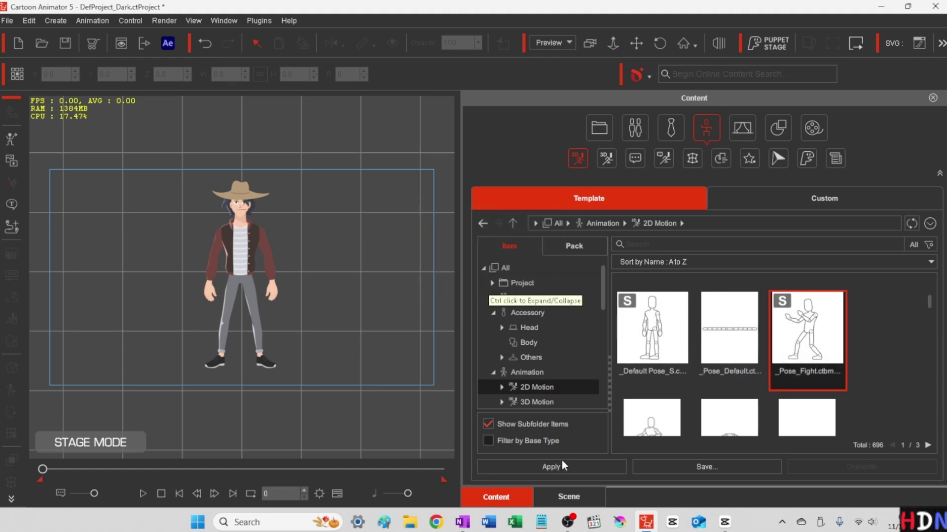
left_click(561, 497)
left_click(560, 176)
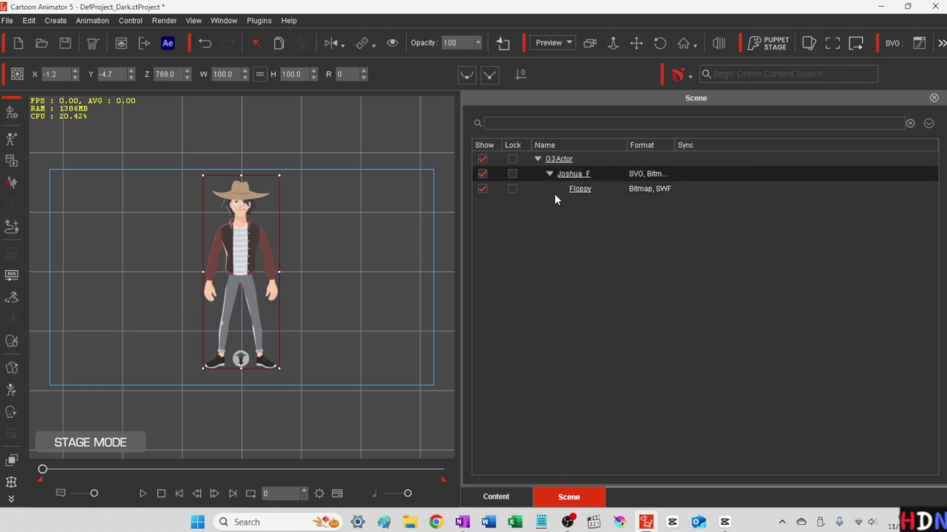
left_click(495, 493)
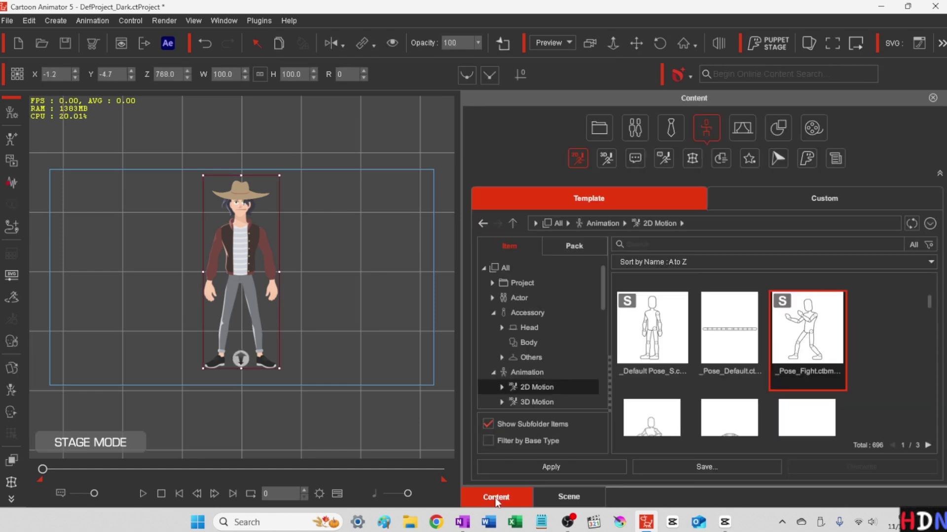
double_click(798, 315)
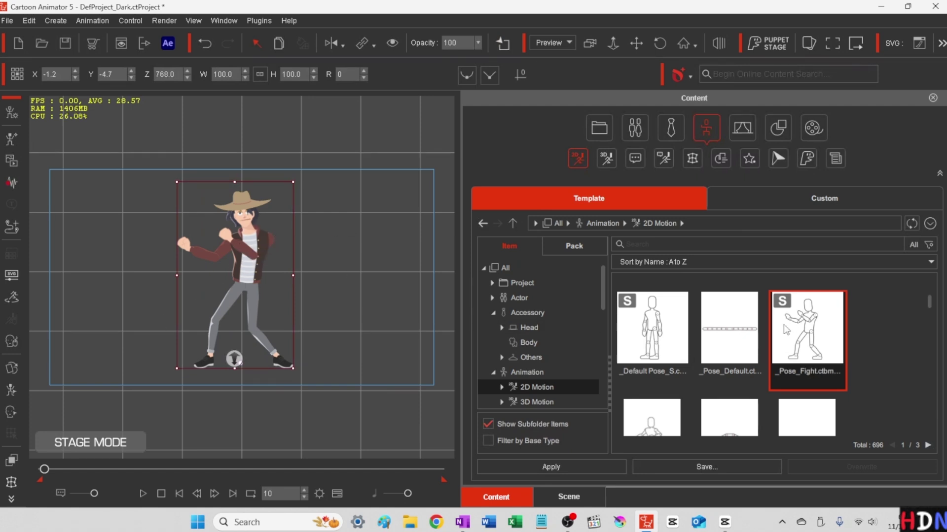
left_click(203, 42)
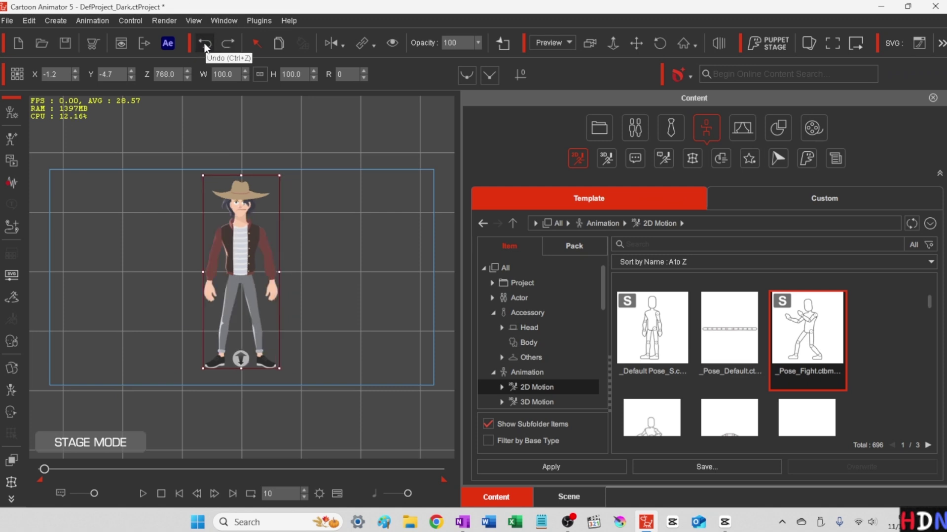
Apply the _Pose_Stand motion to Joshua_F
scroll(654, 374, "down", 3)
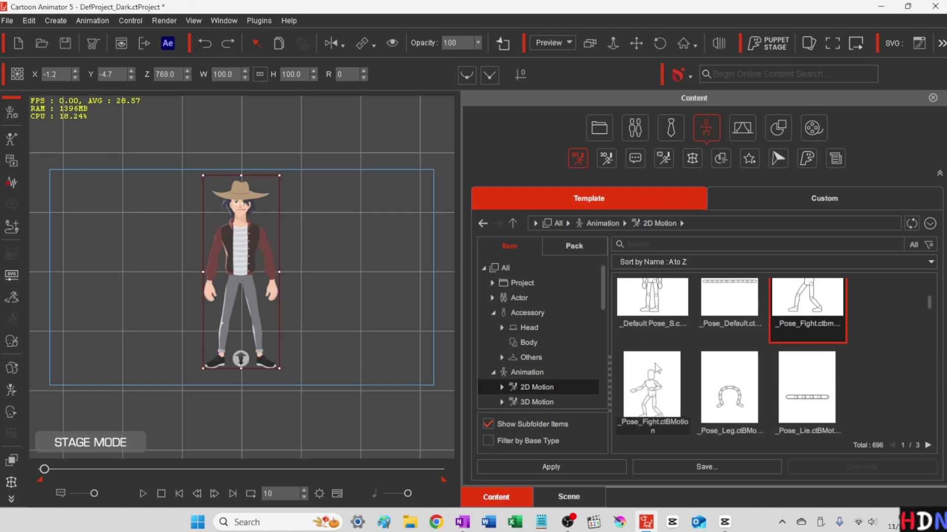
scroll(654, 374, "down", 4)
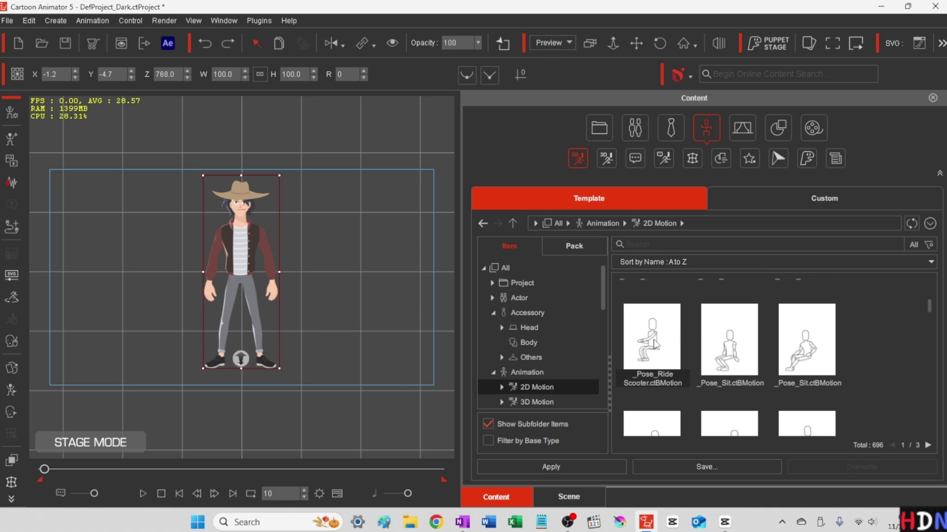
scroll(759, 325, "down", 4)
scroll(741, 338, "down", 3)
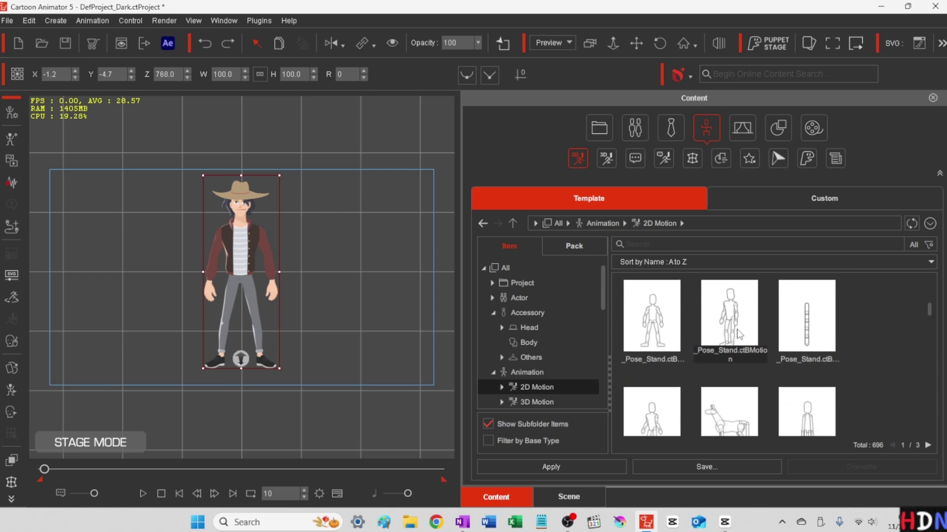
scroll(737, 329, "down", 3)
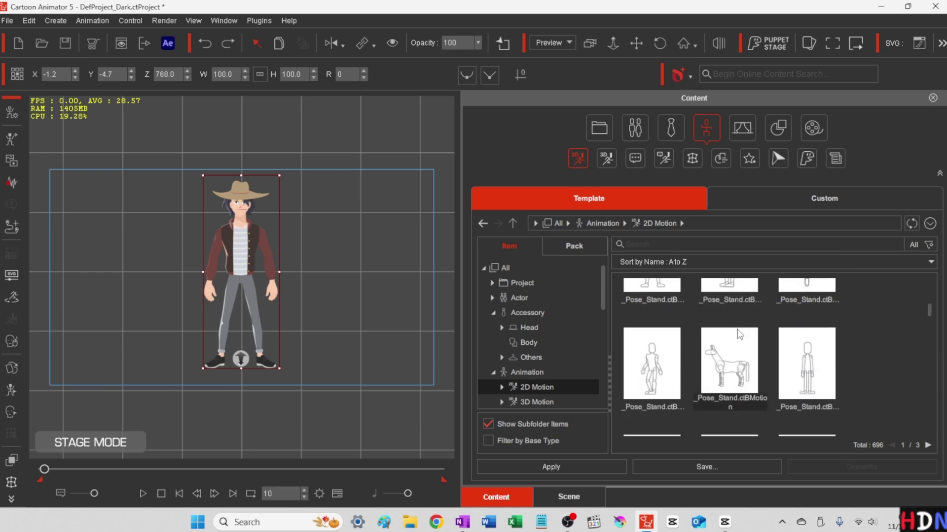
double_click(653, 348)
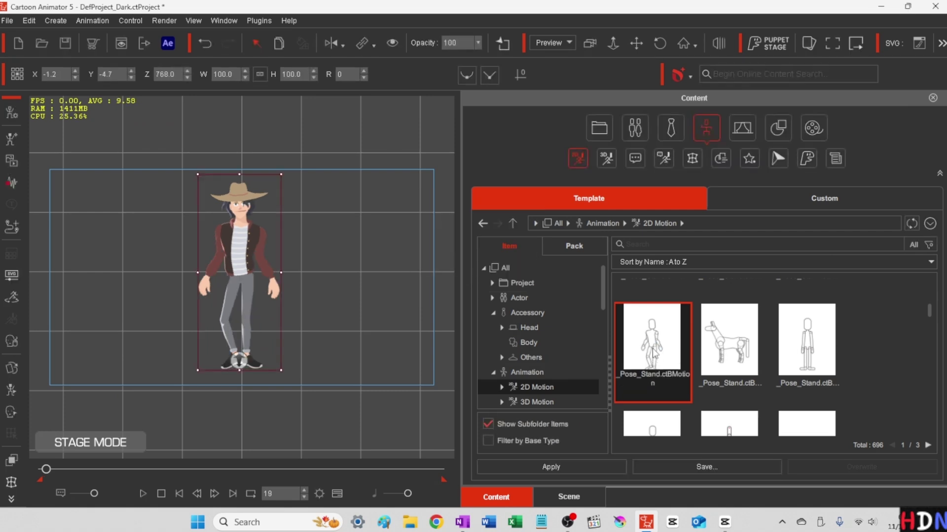
scroll(662, 347, "down", 3)
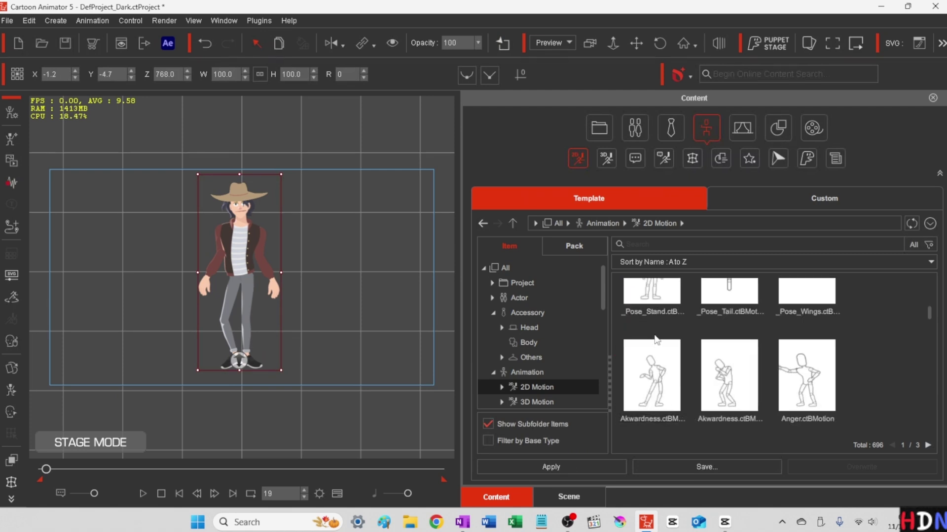
scroll(660, 349, "up", 3)
left_click(653, 333)
double_click(653, 335)
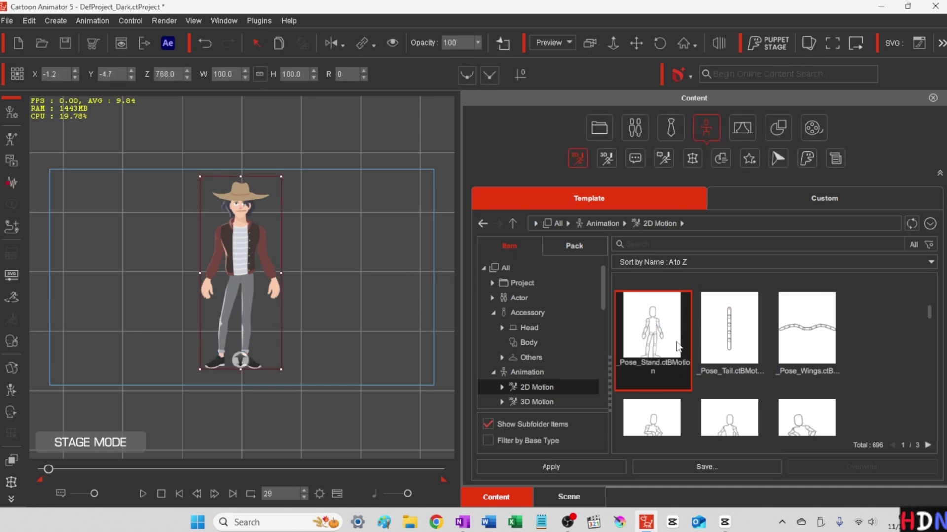
Apply the Akwardness motion and rewind to the first frame
scroll(654, 340, "down", 3)
double_click(652, 345)
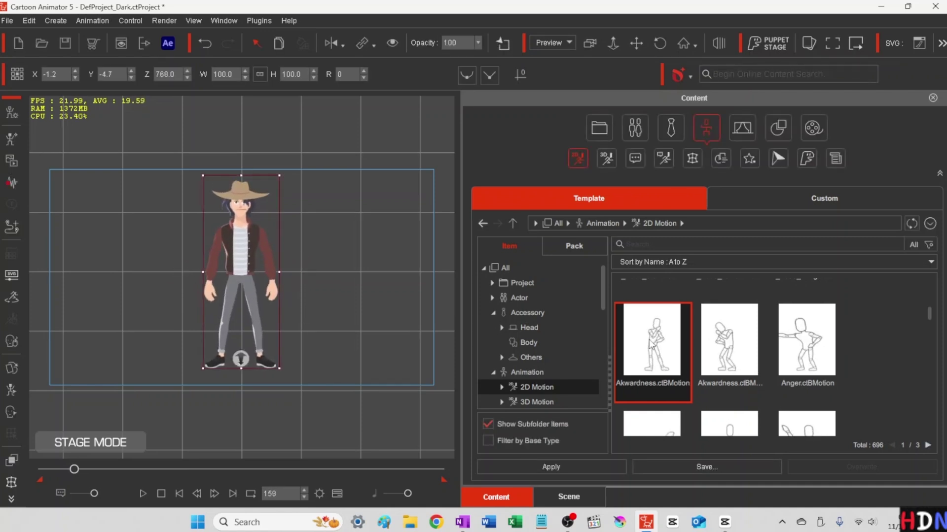
left_click(179, 493)
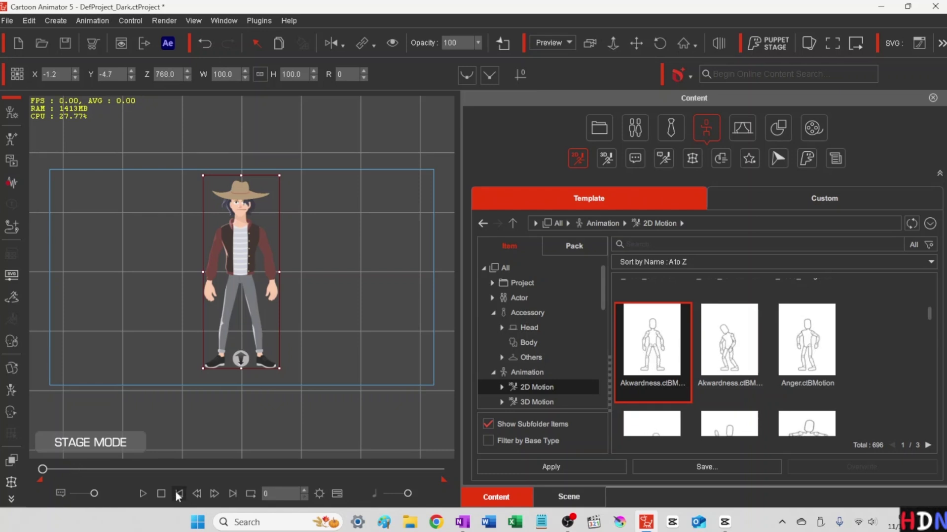
In Face Puppet, choose the fourth face profile and fifth full-face control, and arm recording
left_click(11, 342)
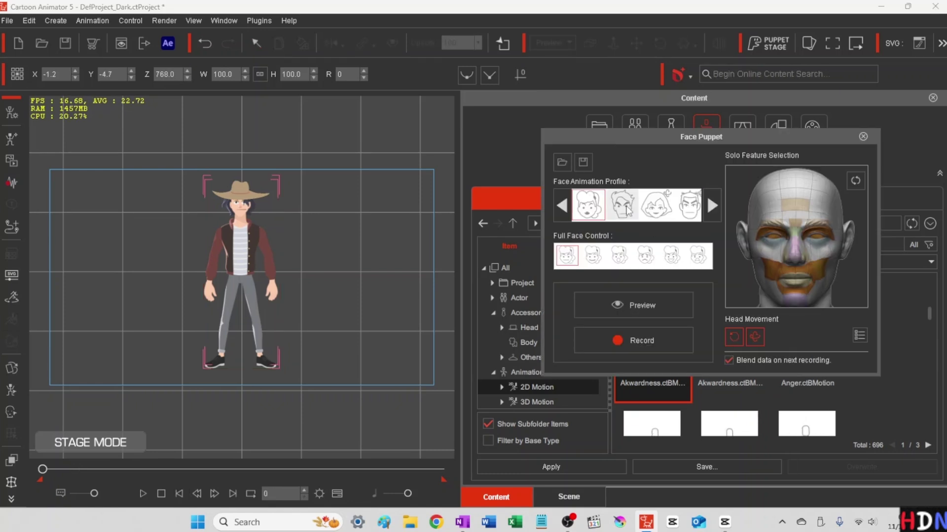
left_click(684, 216)
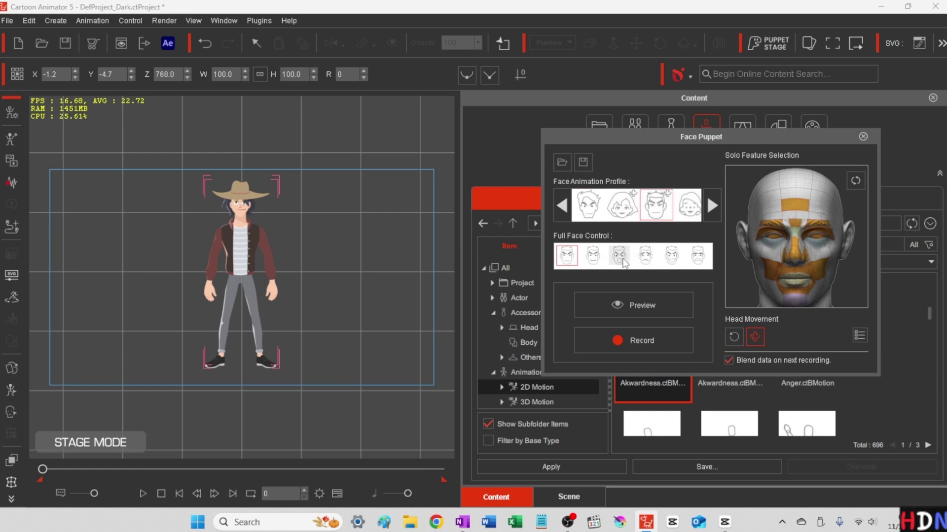
left_click(673, 259)
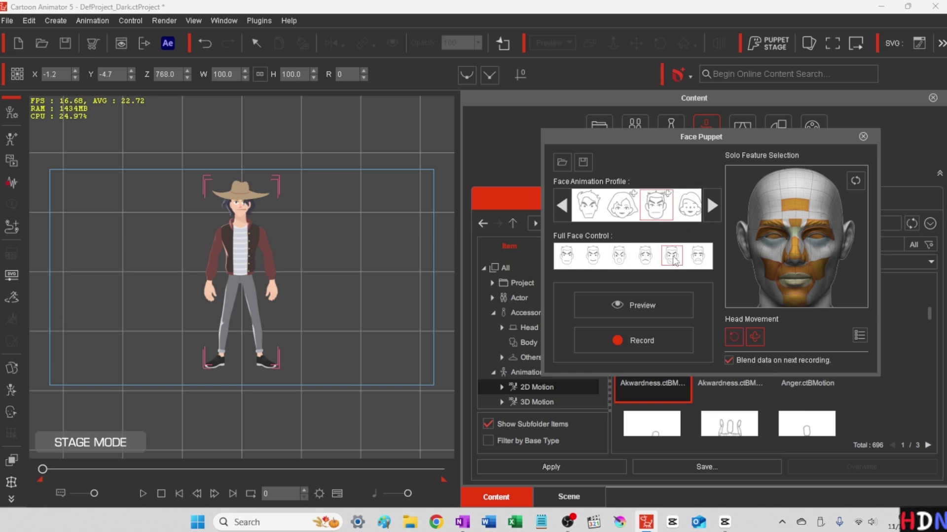
left_click(640, 344)
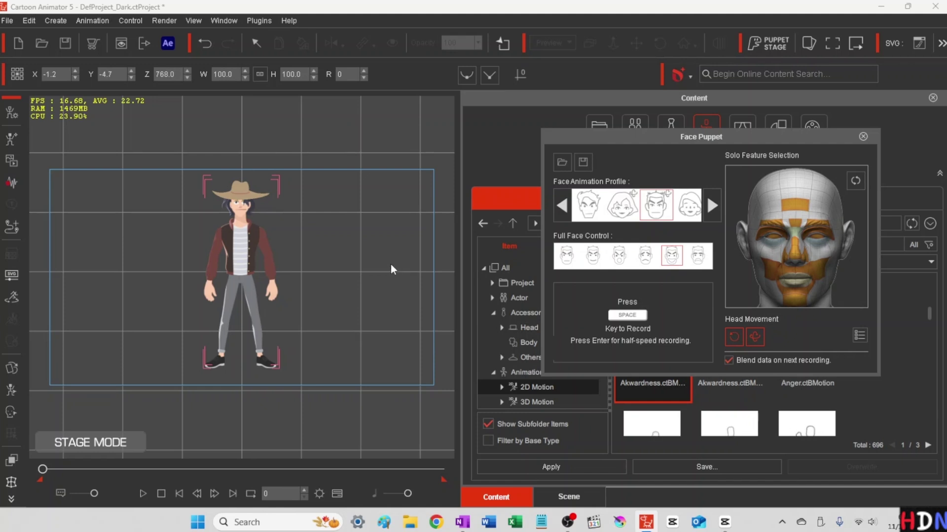
Show Joshua_F's timeline tracks zoomed out to the full clip, then start face-puppet recording
left_click(337, 494)
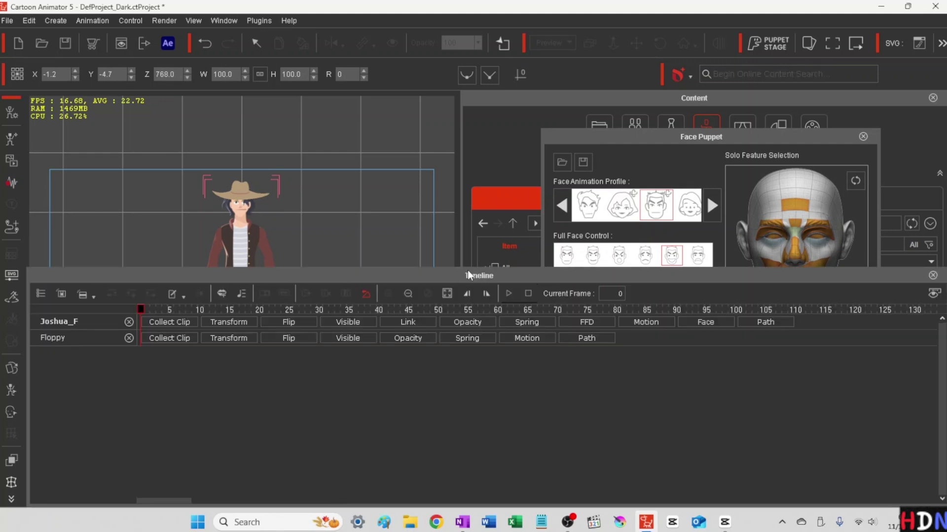
double_click(399, 275)
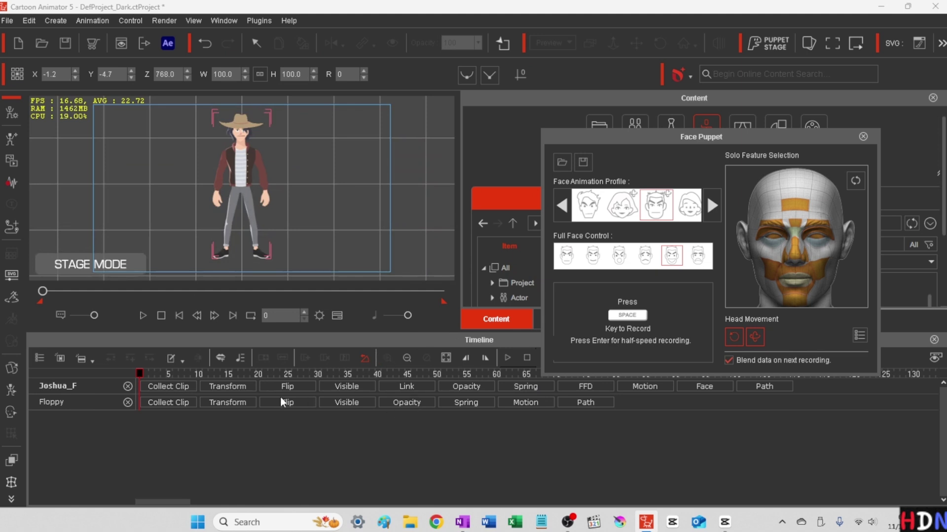
left_click(446, 362)
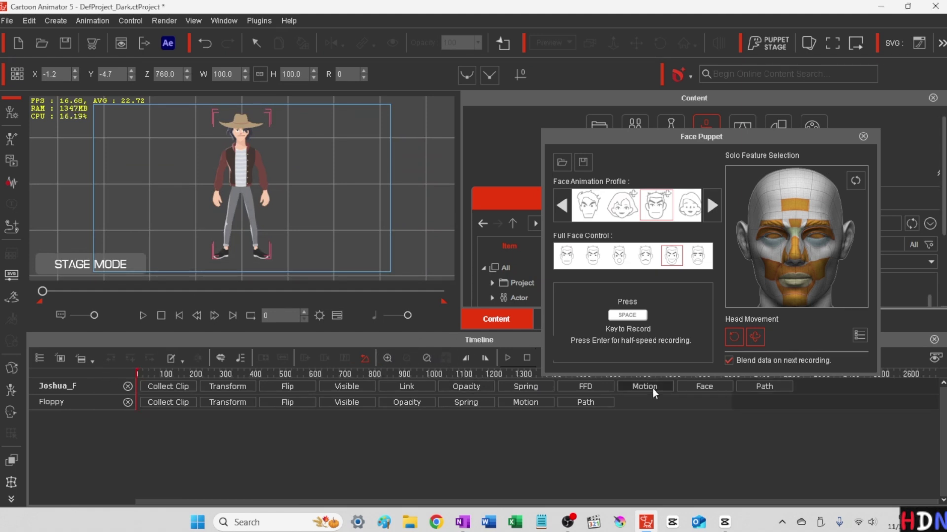
left_click(639, 386)
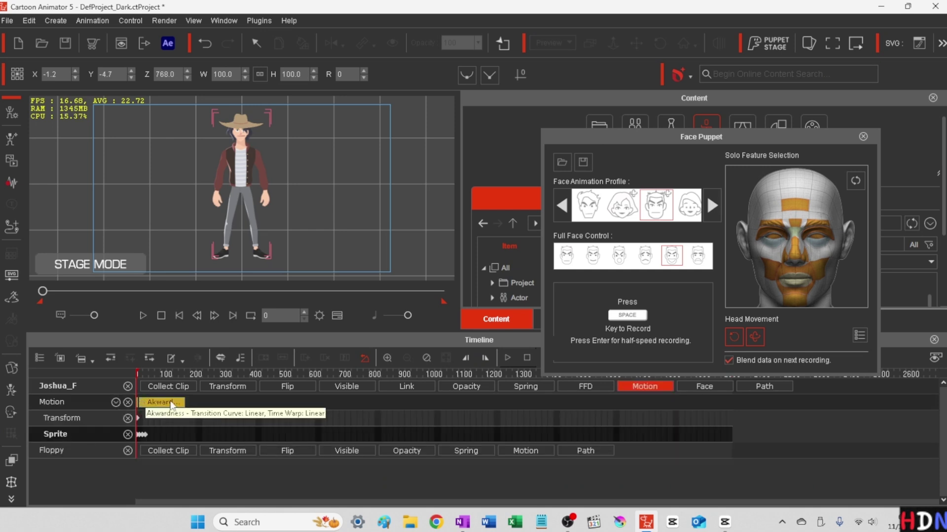
left_click(386, 358)
left_click(386, 358)
left_click(386, 358)
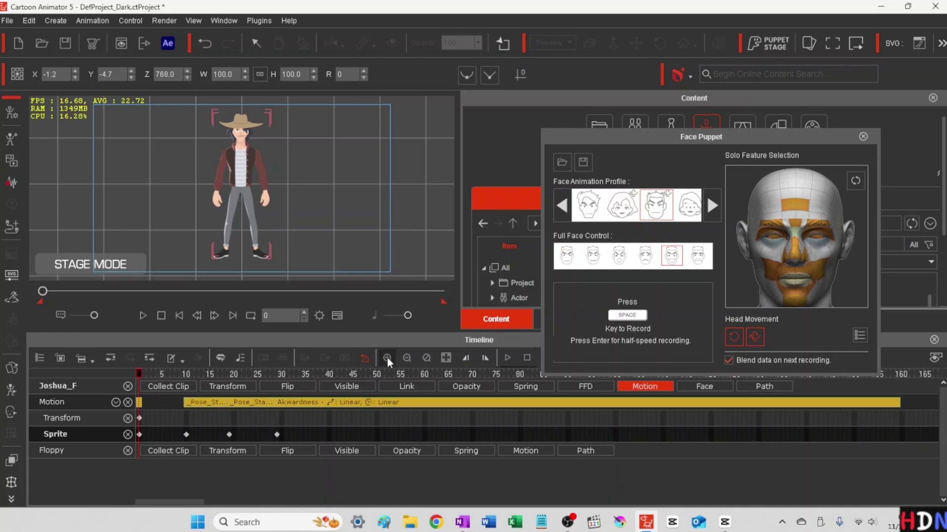
left_click(406, 358)
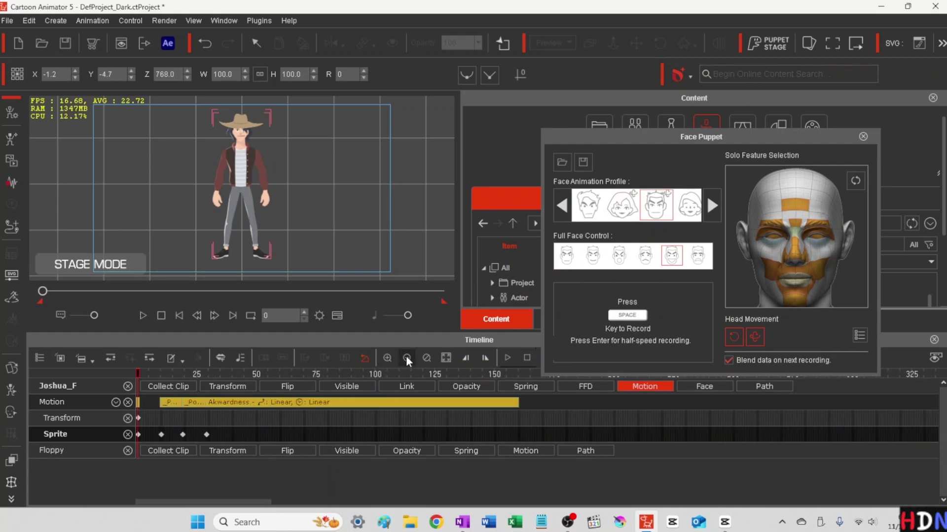
key("space")
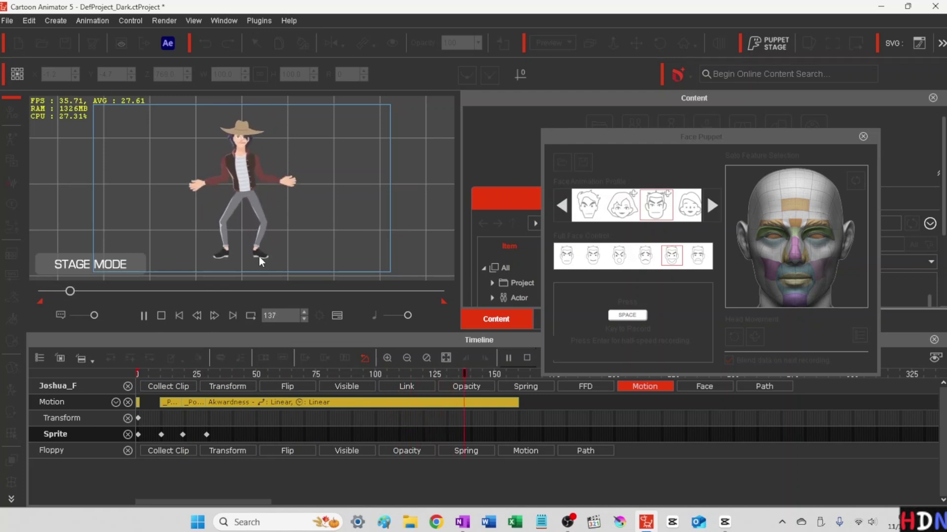
Stop the take, rewind to frame 1, record a second face-puppet pass, and close Face Puppet
key("space")
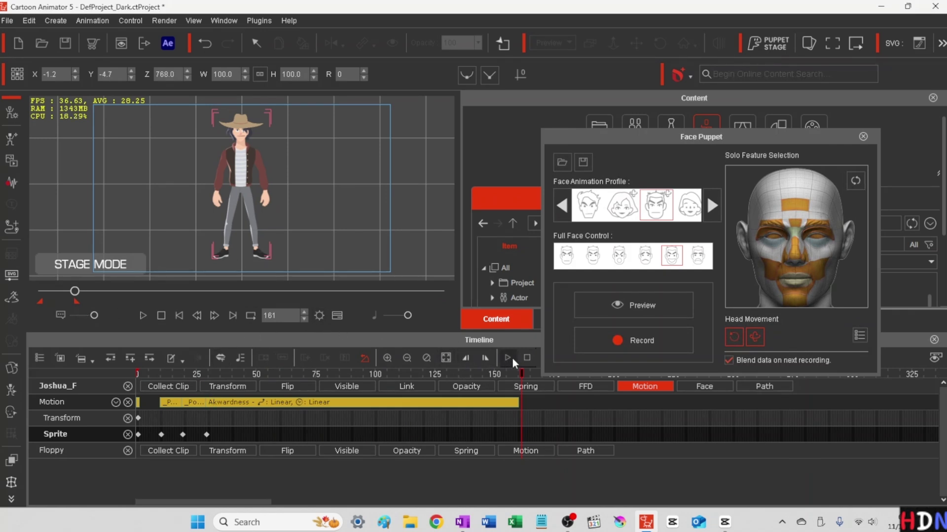
left_click(526, 359)
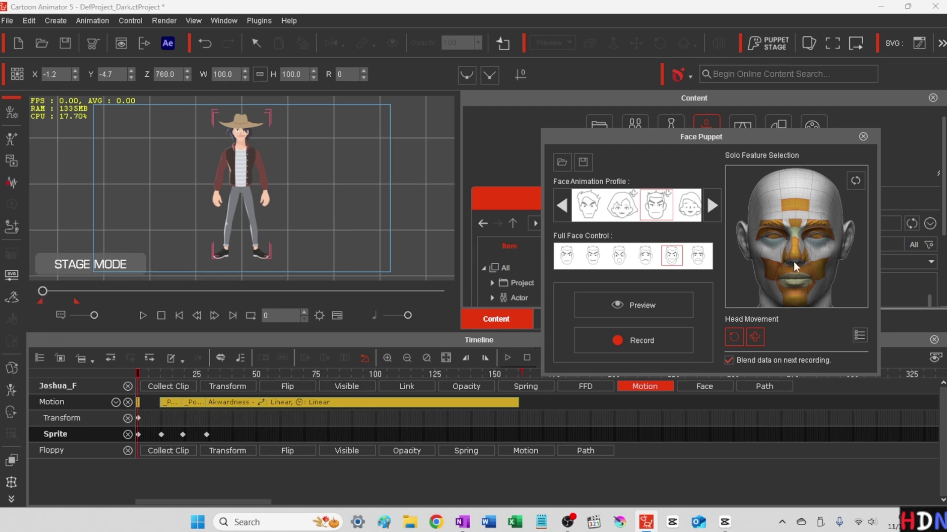
left_click(638, 342)
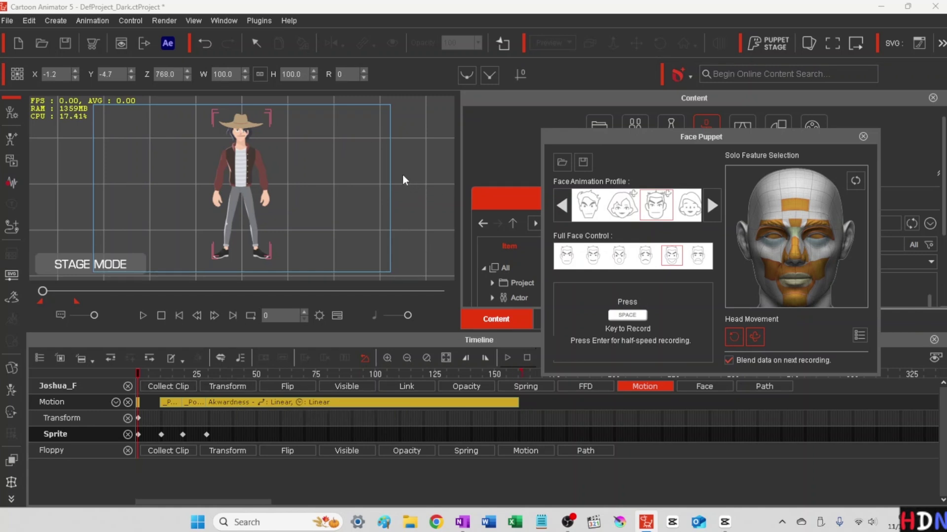
key("space")
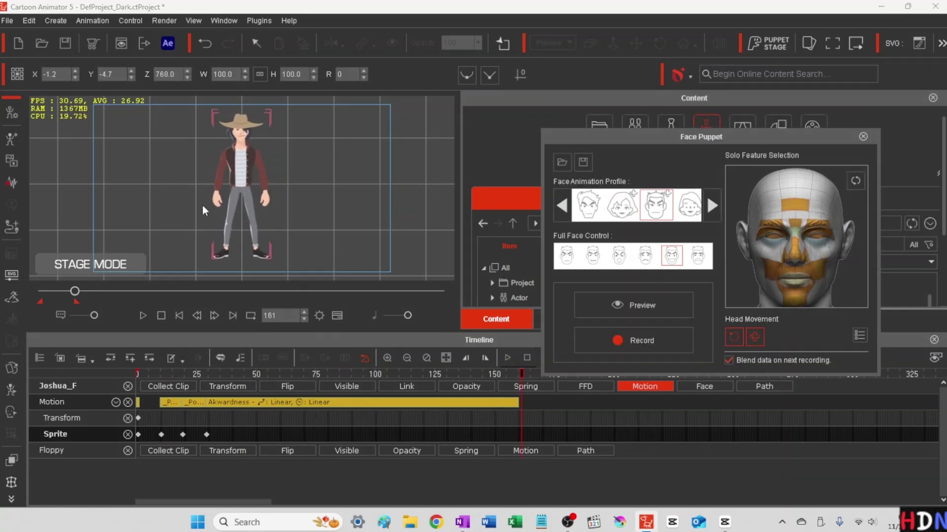
key("Escape")
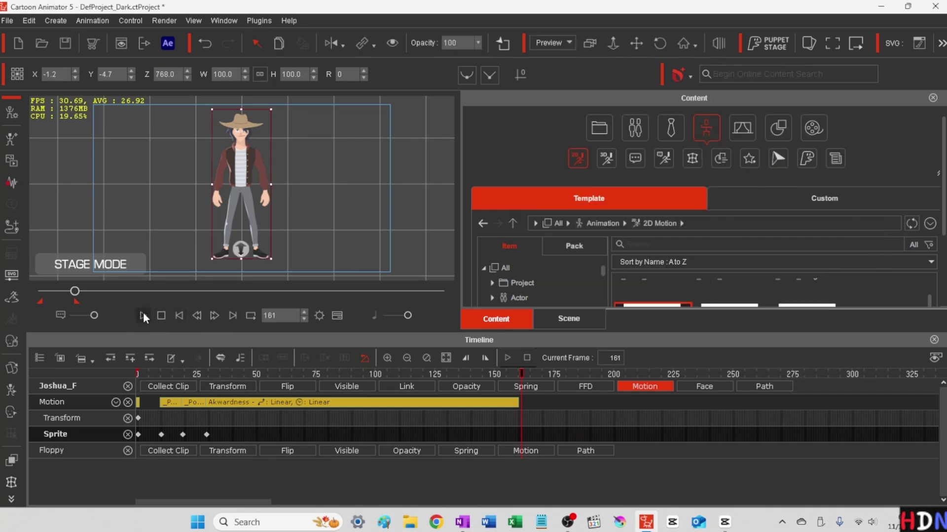
Play the animation, show Joshua's FFD track, and delete the Akwardness motion clip
left_click(507, 356)
left_click(585, 386)
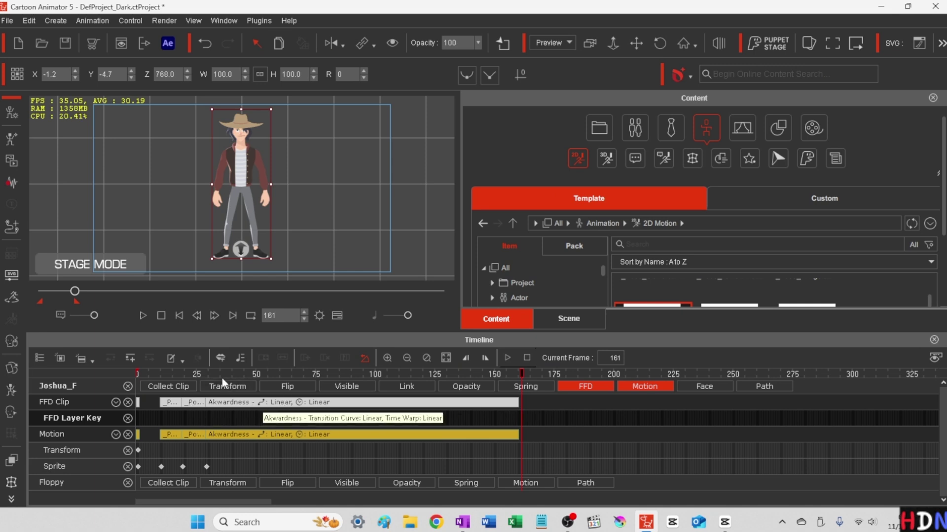
left_click(310, 436)
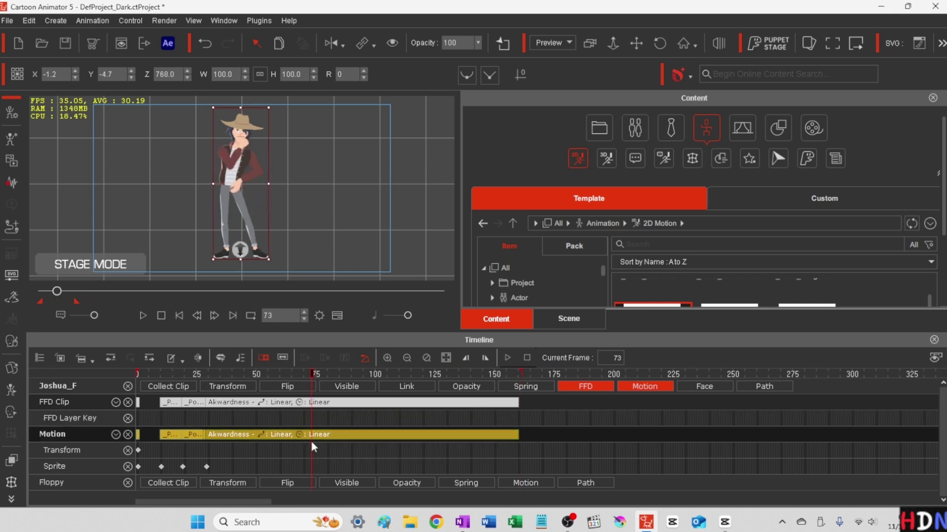
key("Delete")
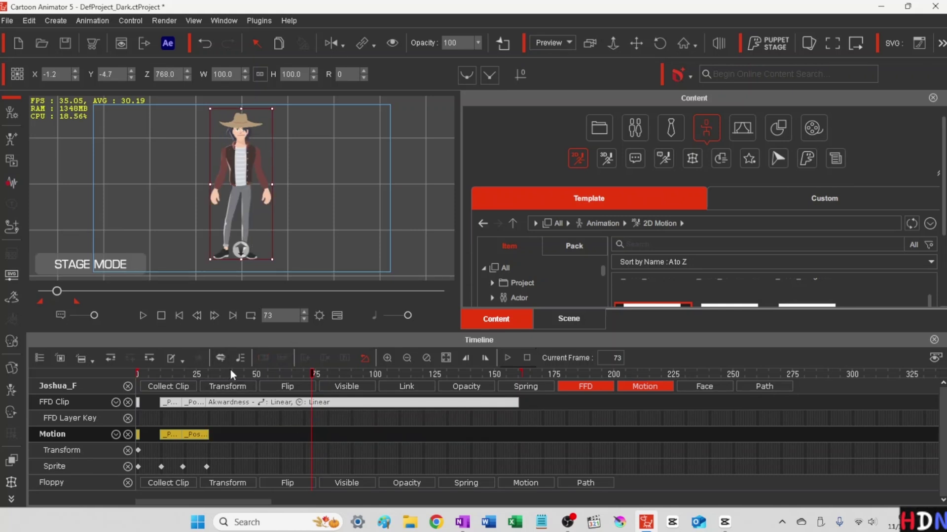
Scrub through frames 50–67, then undo the clip deletion and select the FFD clip
left_click_drag(221, 368, 345, 394)
left_click_drag(283, 392, 254, 400)
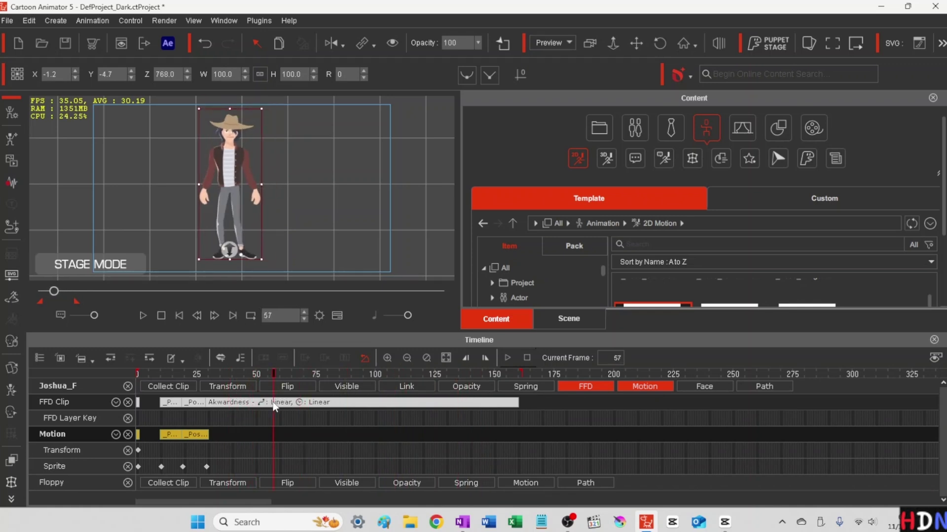
right_click(265, 401)
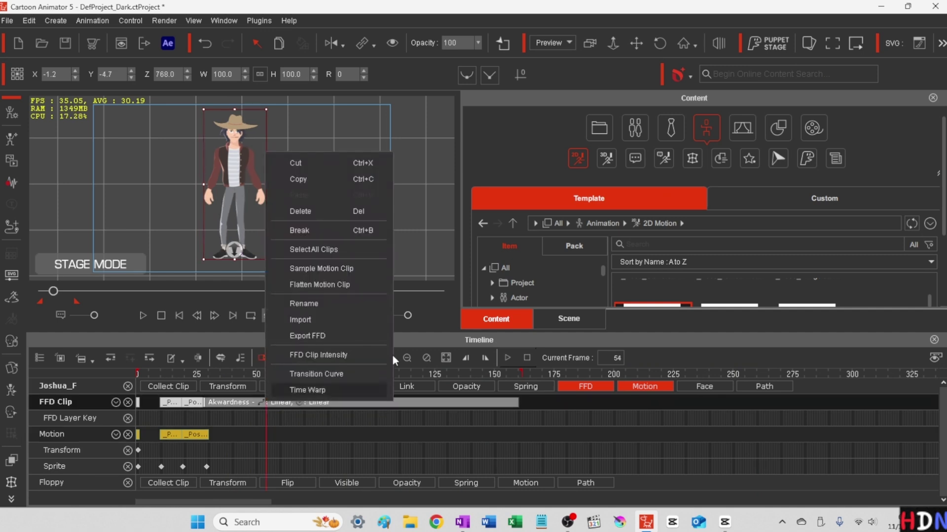
left_click(241, 402)
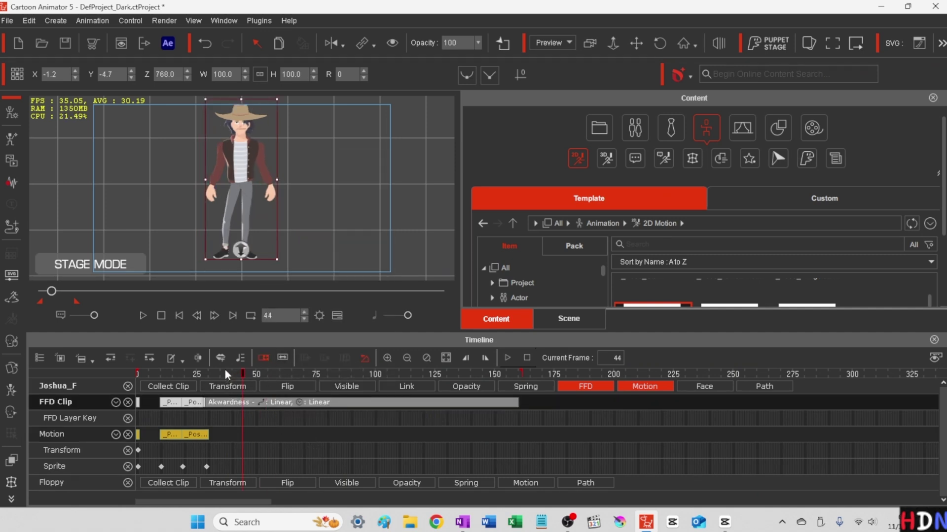
left_click_drag(225, 371, 371, 375)
left_click(206, 43)
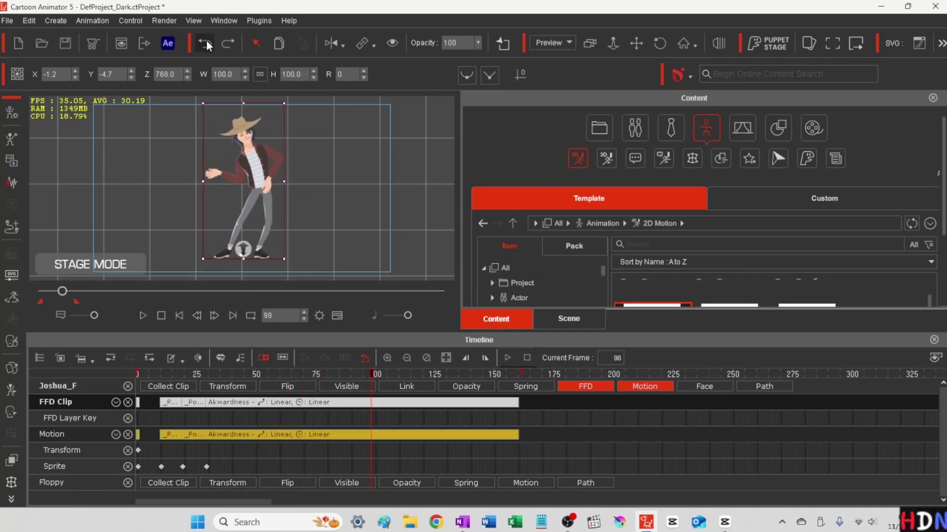
left_click(302, 405)
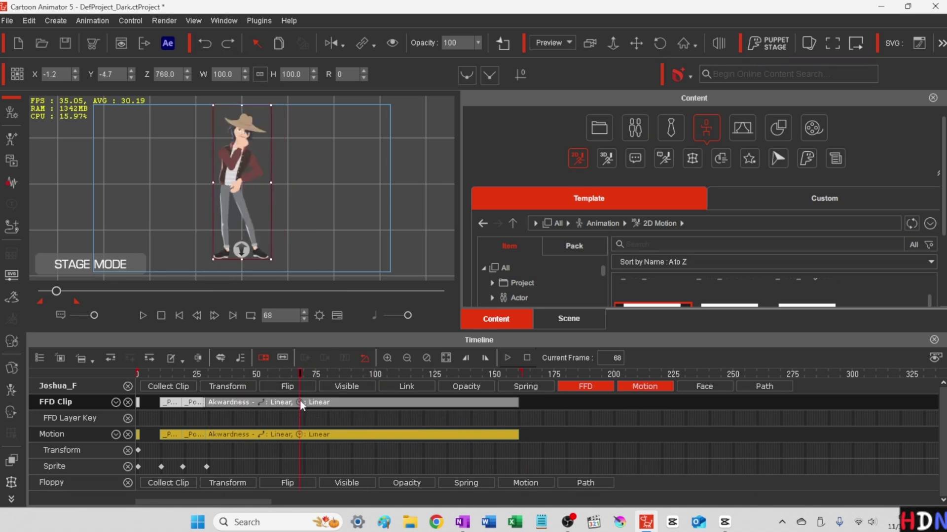
Lower the Akwardness FFD clip intensity to 0.16
right_click(301, 402)
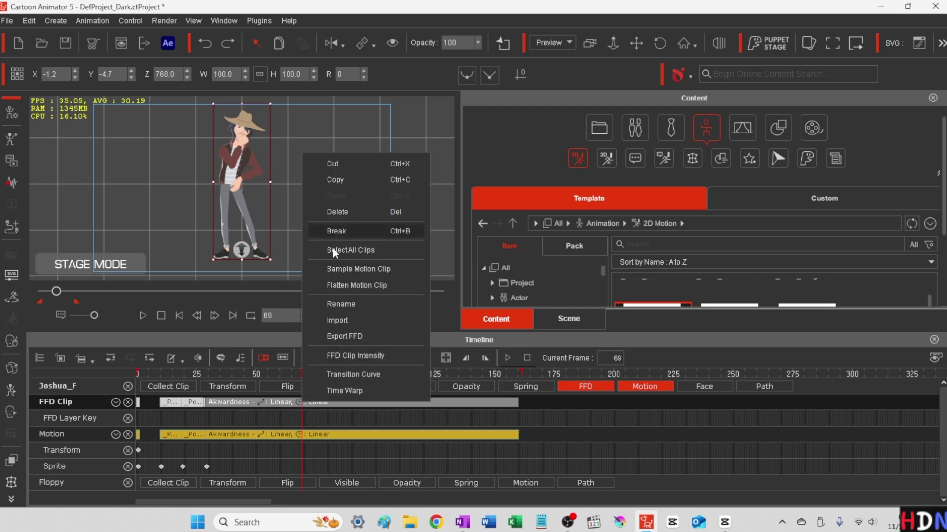
left_click(352, 356)
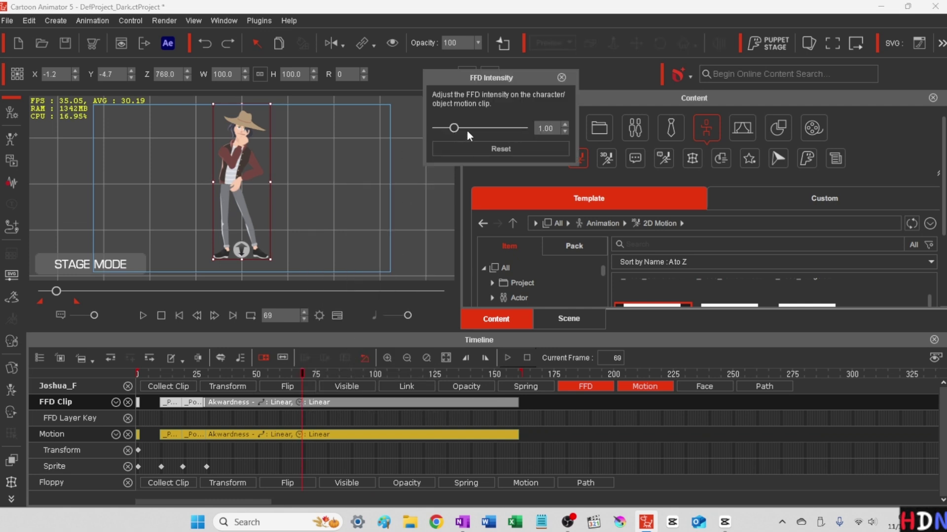
left_click_drag(454, 133, 445, 134)
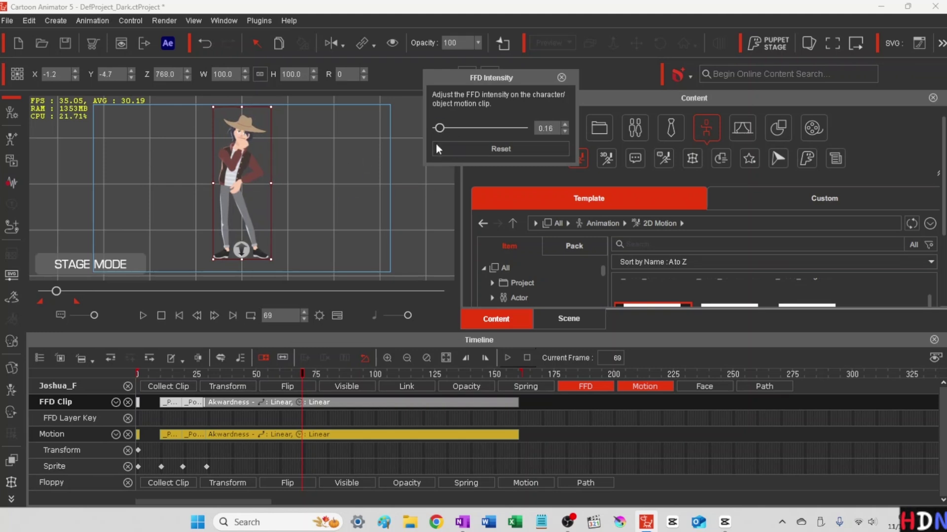
Delete the Akwardness motion clip, scrub and play to compare, then undo the deletion
left_click(285, 373)
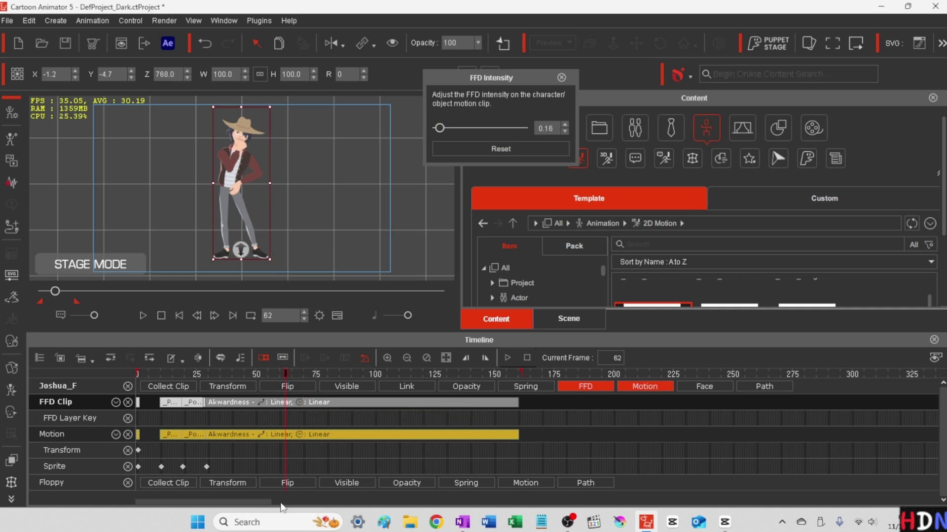
left_click(306, 433)
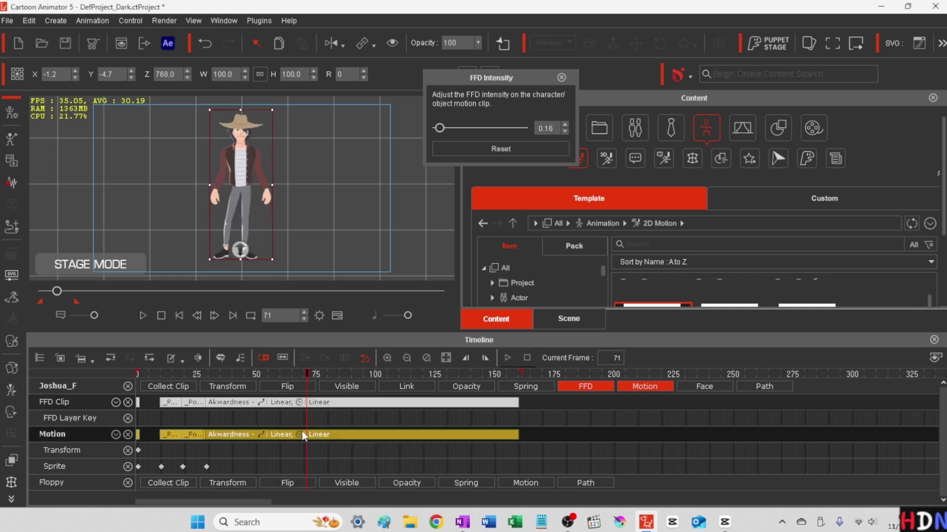
key("Delete")
left_click(226, 374)
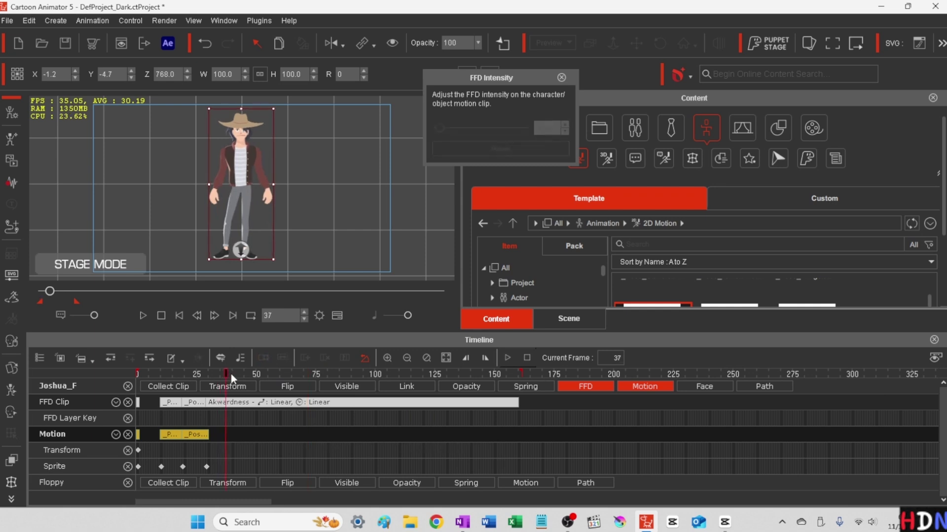
left_click_drag(232, 373, 338, 383)
mouse_move(421, 379)
left_mouse_down()
mouse_move(496, 378)
mouse_move(217, 377)
mouse_move(440, 376)
left_mouse_up()
key("space")
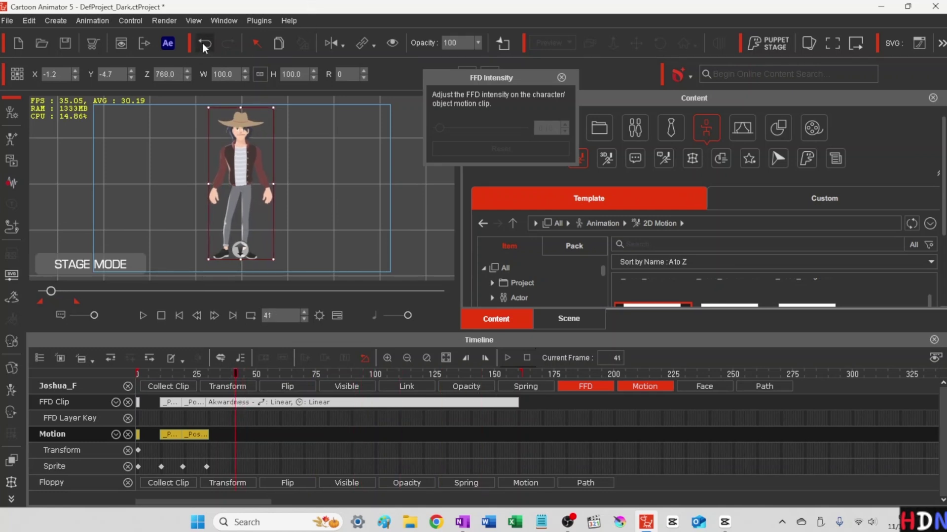
left_click(205, 43)
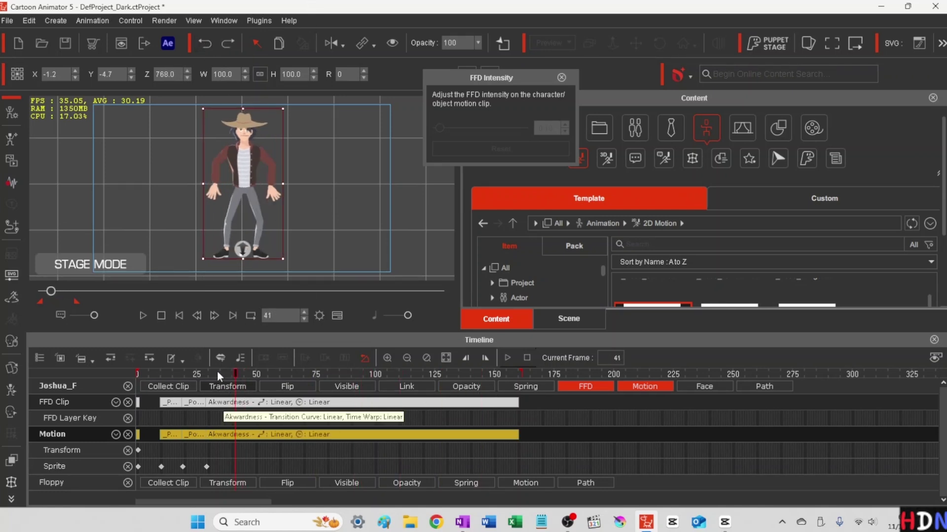